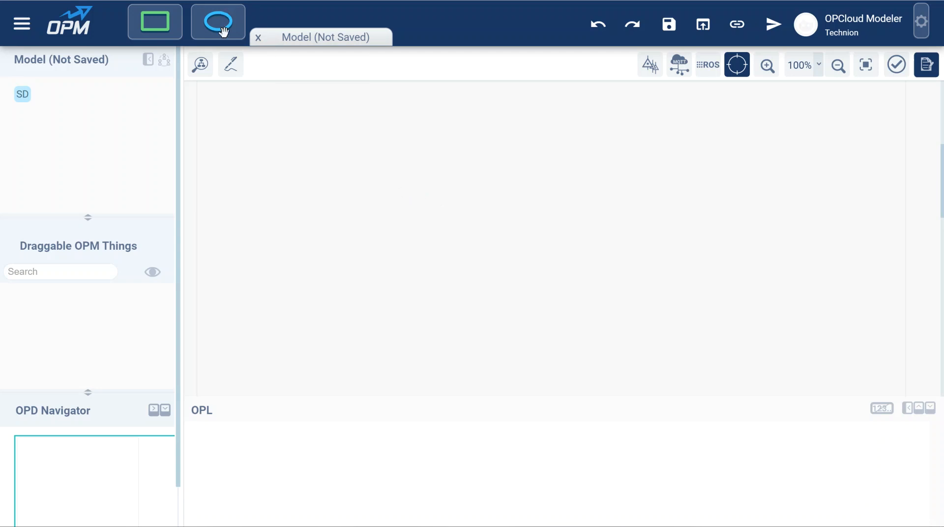
Step: Place a process and an object side by side on the canvas
left_click_drag(220, 25, 531, 173)
left_click_drag(156, 26, 333, 171)
left_click(443, 165)
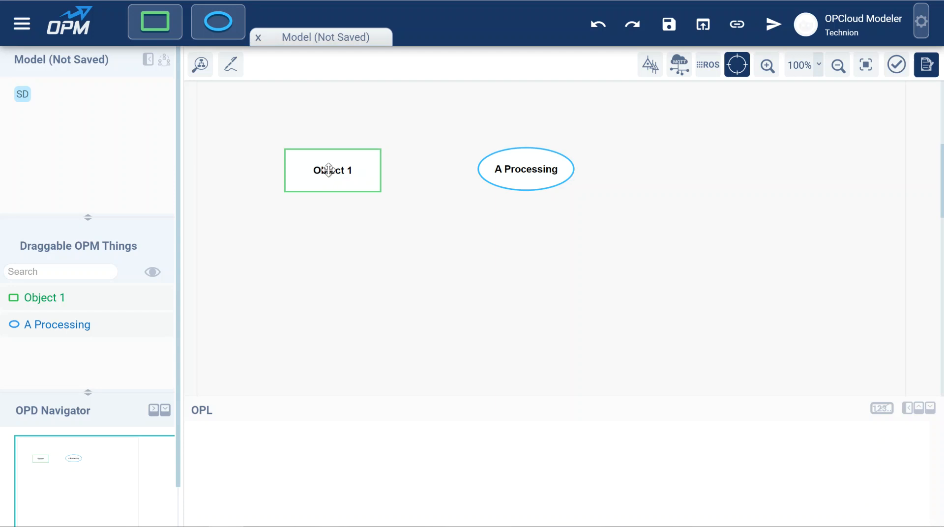
Step: Connect Object 1 to A Processing with a consumption link
mouse_move(328, 170)
left_mouse_down()
mouse_move(383, 145)
mouse_move(317, 173)
left_mouse_up()
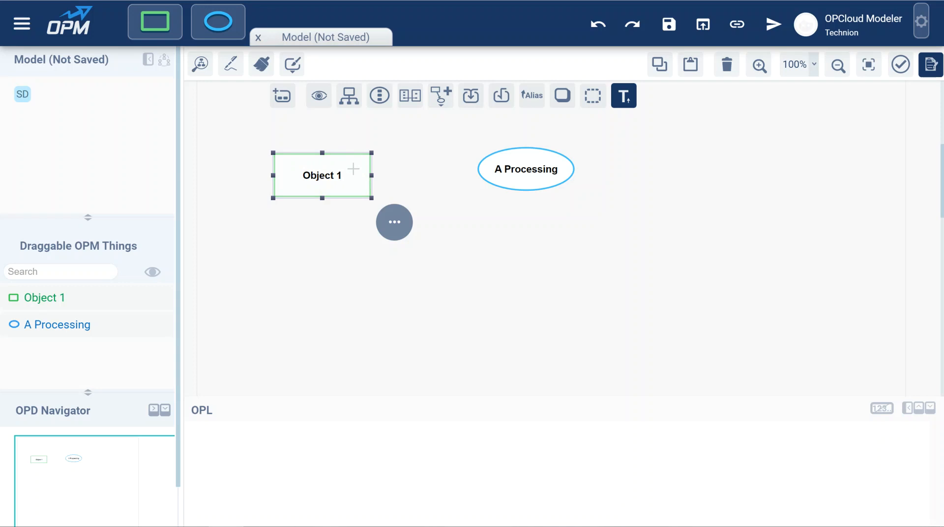
left_click_drag(353, 169, 517, 169)
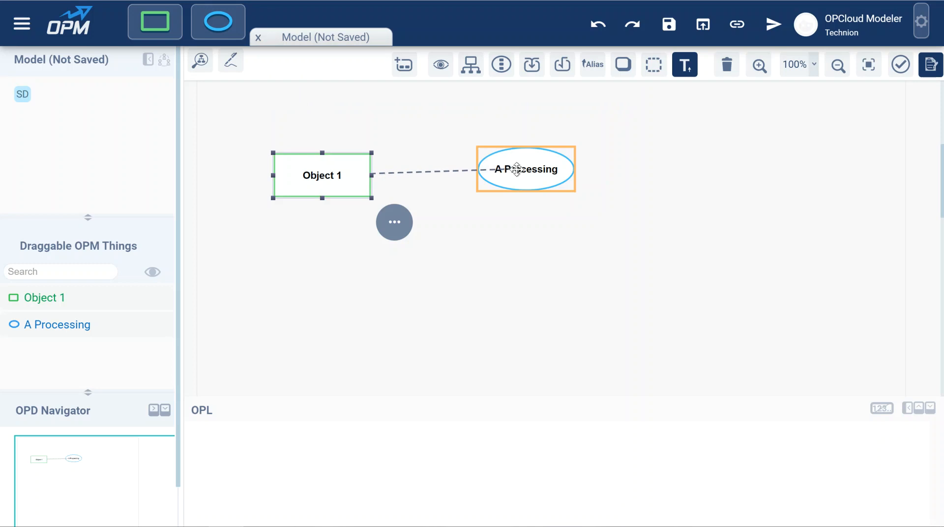
left_click_drag(517, 170, 531, 169)
left_click_drag(531, 169, 530, 169)
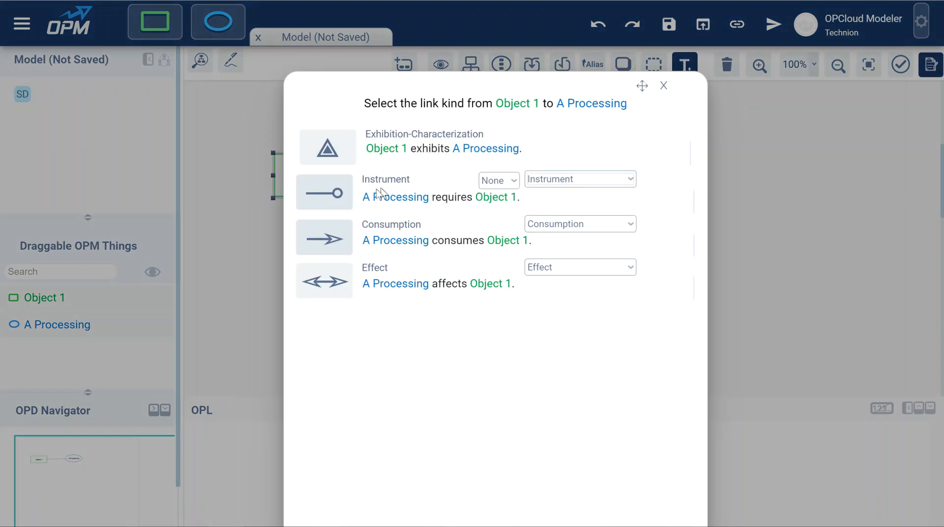
left_click(324, 238)
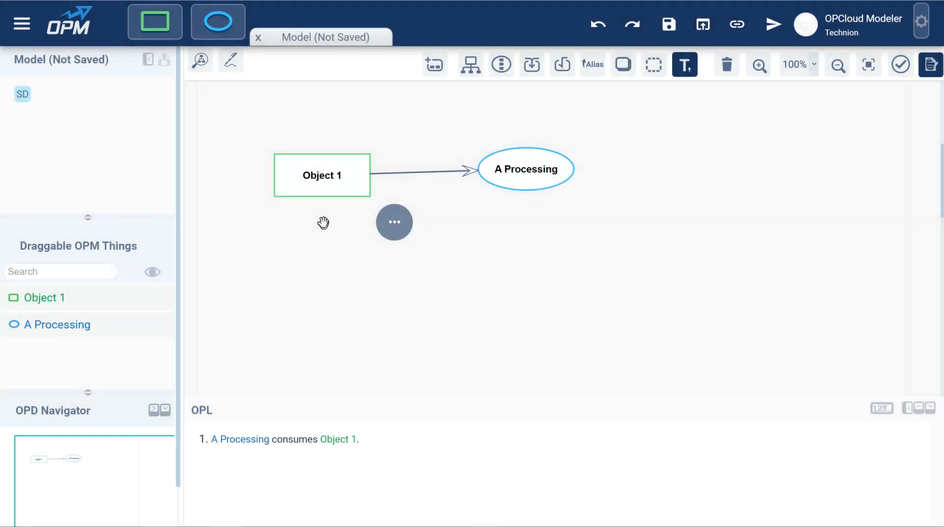
Step: Remove the link and redraw it from Object 1 to A Processing as a consumption link
left_click(322, 187)
left_click_drag(321, 188, 524, 147)
left_click(464, 169)
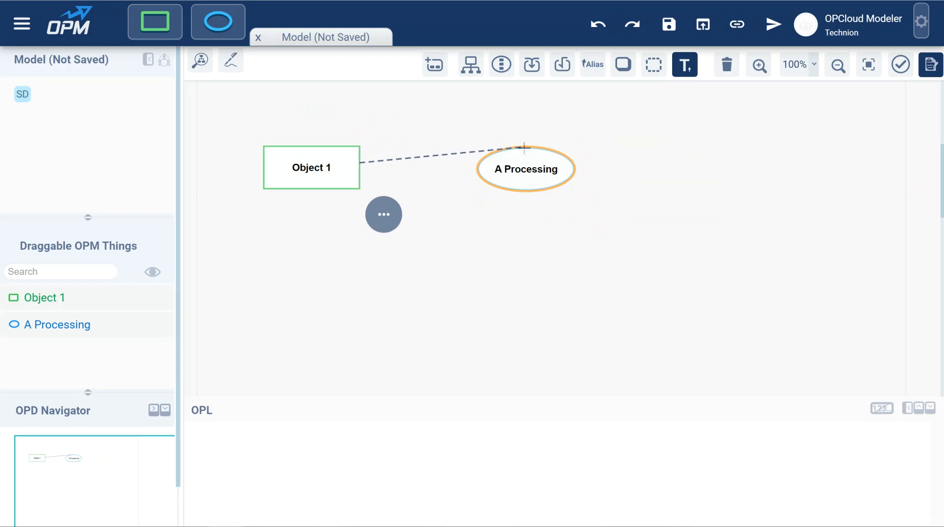
left_click_drag(524, 147, 526, 148)
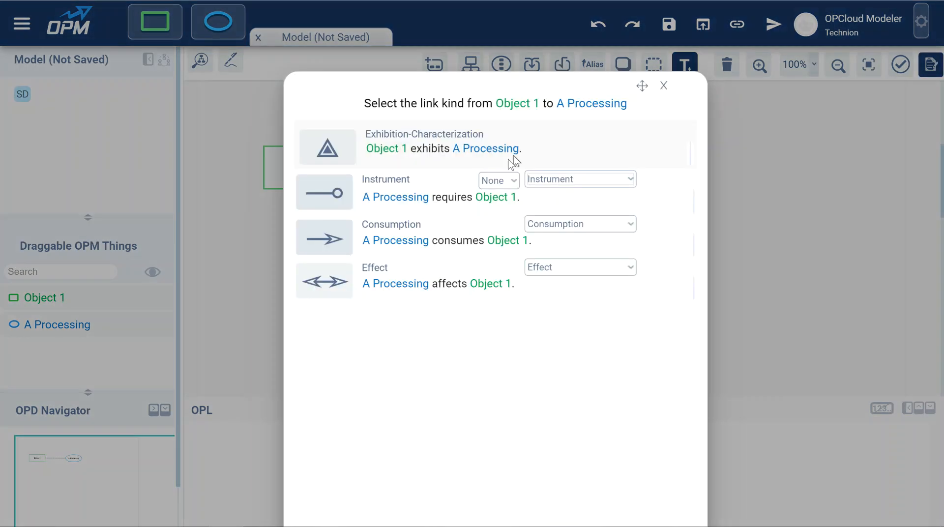
left_click(342, 235)
Step: Straighten the consumption link by nudging Object 1 and moving the link's end on A Processing
mouse_move(305, 167)
left_mouse_down()
mouse_move(309, 179)
mouse_move(309, 168)
left_mouse_up()
left_click_drag(475, 169, 490, 156)
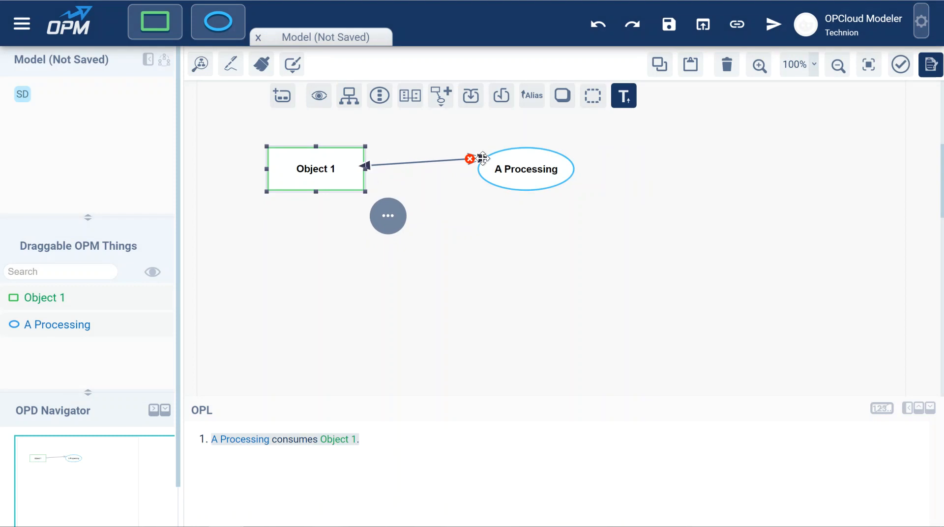
left_click_drag(482, 157, 504, 166)
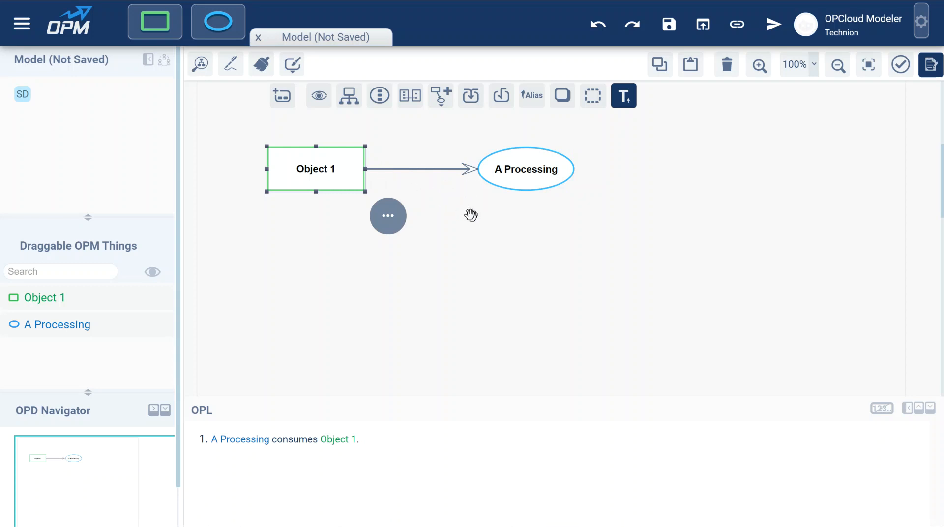
mouse_move(450, 177)
left_click(470, 232)
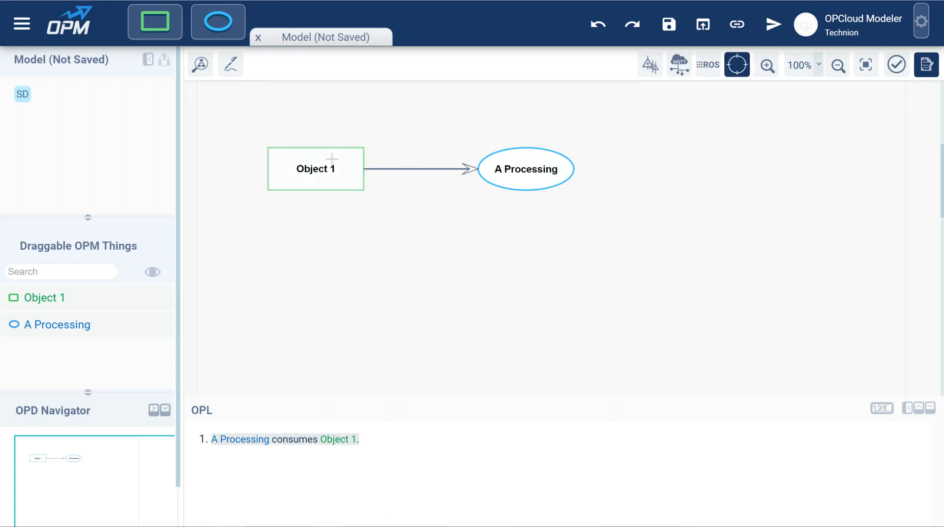
Step: Draw an instrument link from Object 1 to A Processing and delete it
left_click_drag(351, 160, 496, 167)
left_click(325, 192)
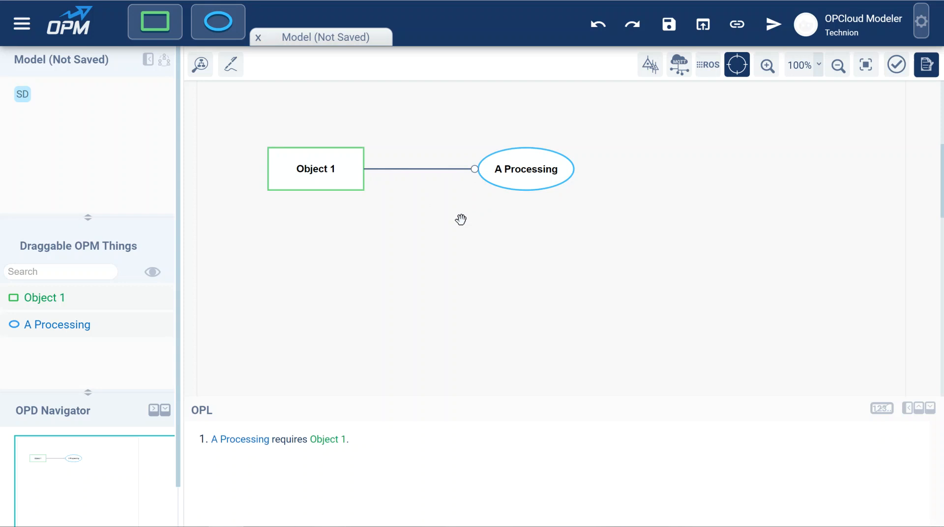
left_click(462, 168)
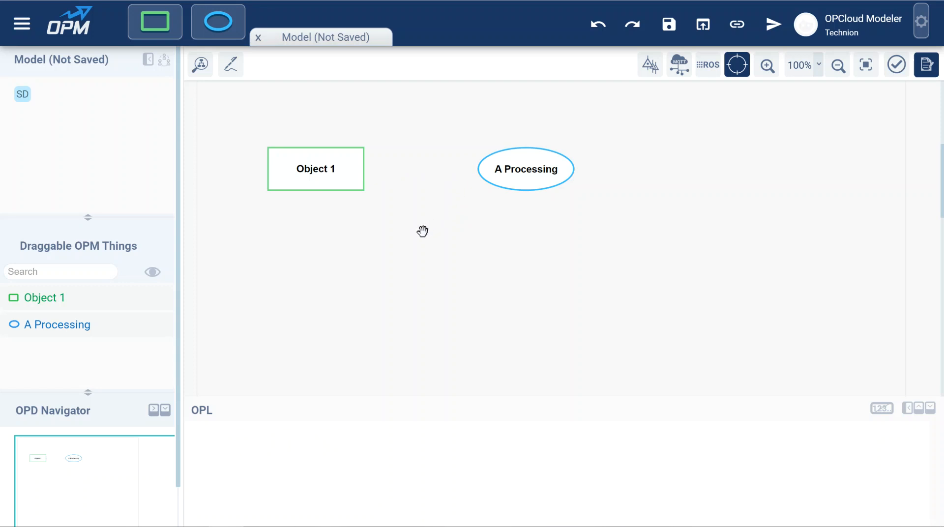
Step: Link Object 1 to A Processing with an Instrument Event link
left_click_drag(347, 167, 521, 172)
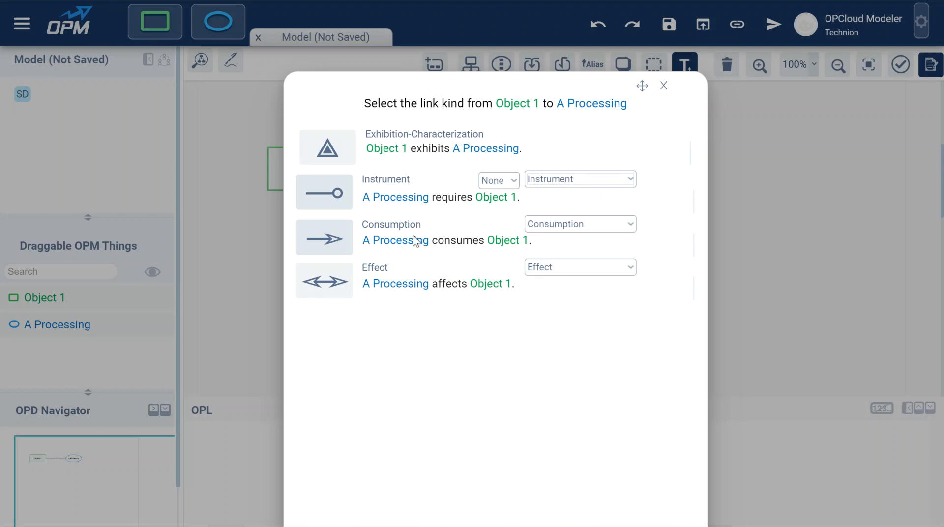
left_click(609, 181)
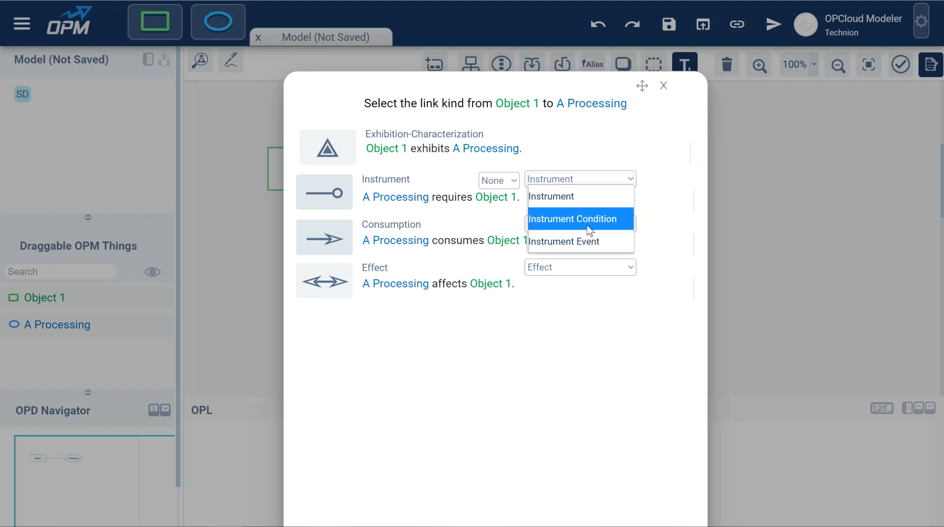
left_click(584, 246)
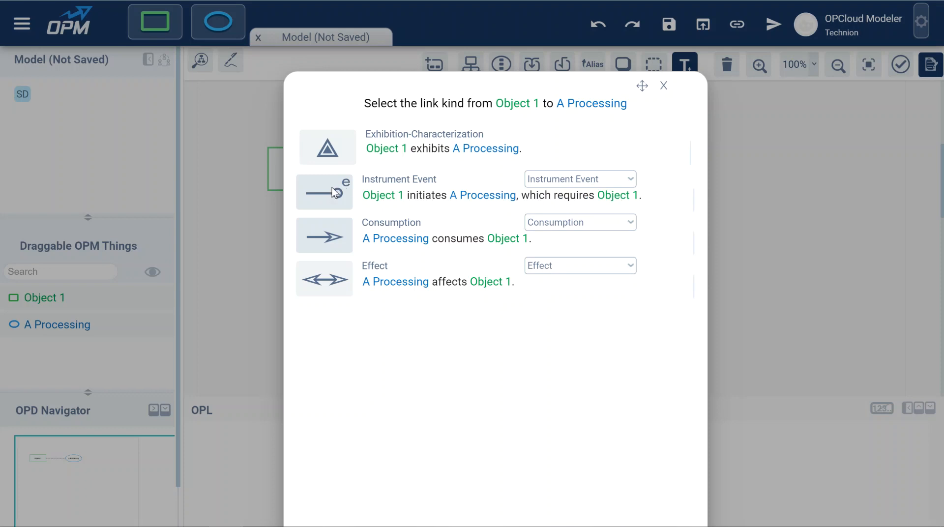
left_click(373, 196)
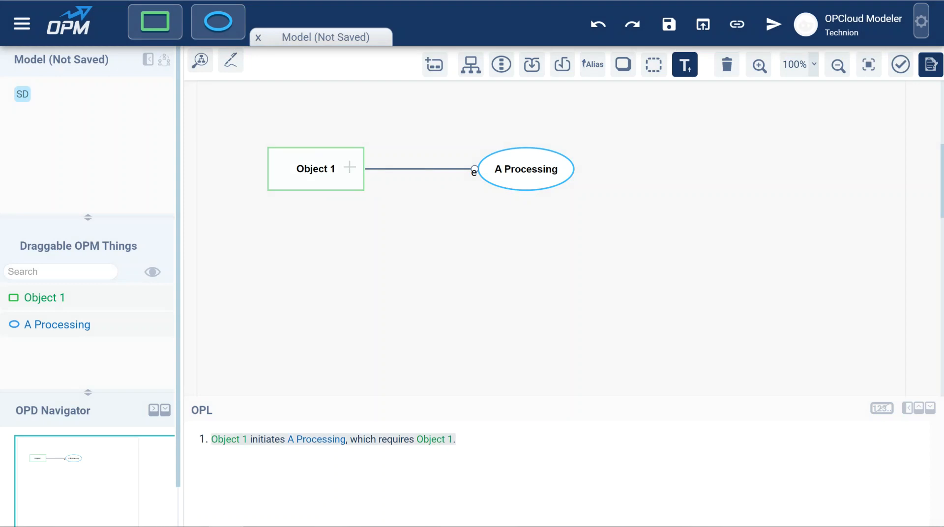
Step: Replace the link between Object 1 and A Processing with an effect link, then delete it
left_click_drag(344, 163, 512, 166)
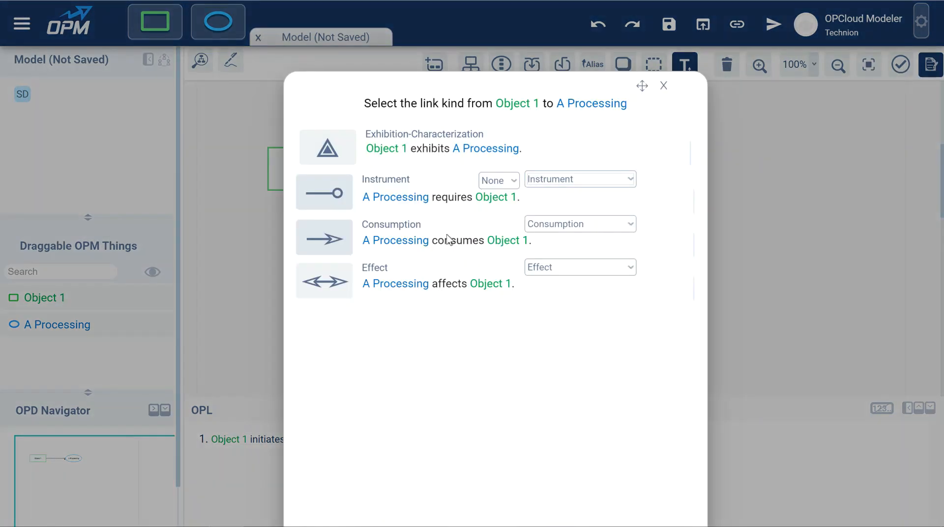
left_click(593, 223)
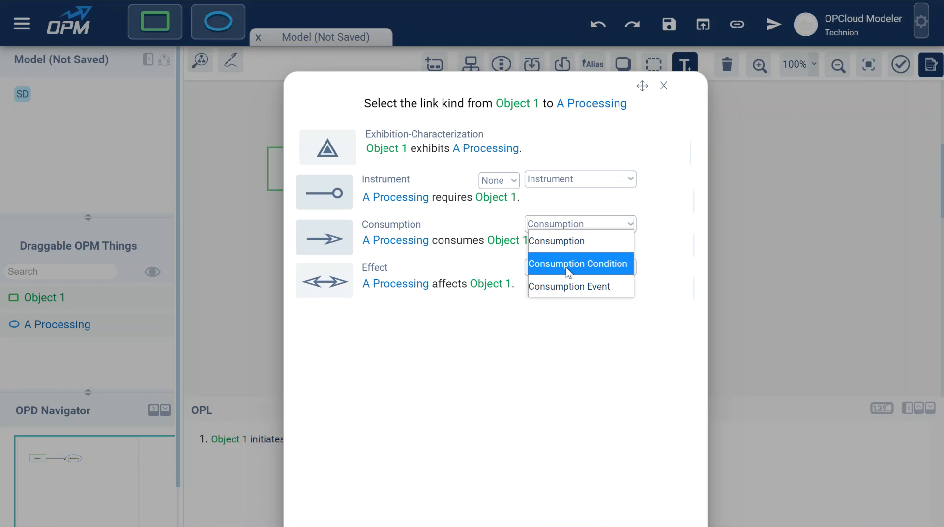
left_click(576, 235)
left_click(575, 272)
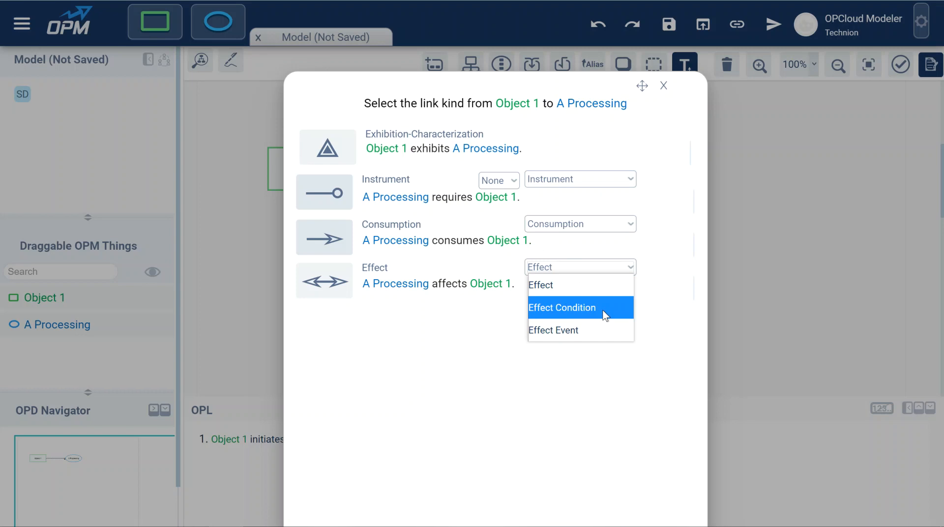
left_click(421, 273)
left_click(418, 170)
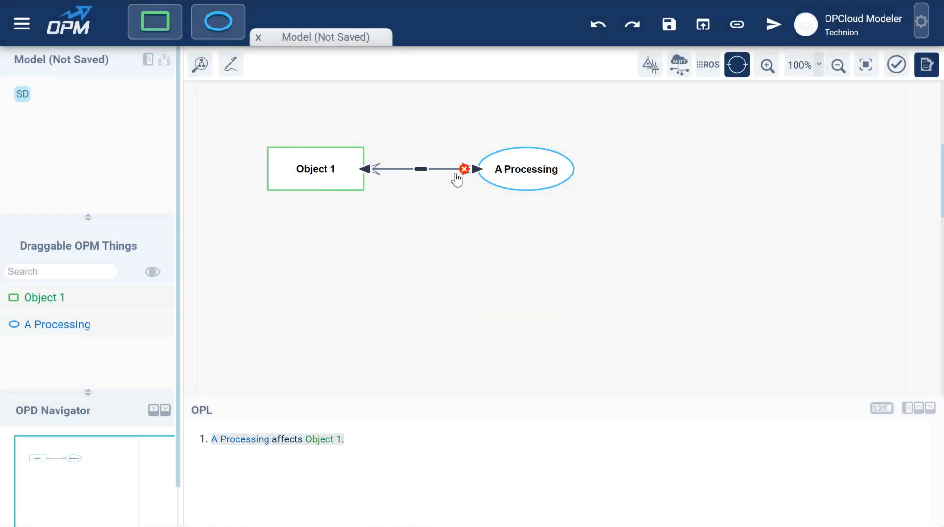
left_click(462, 167)
Step: Add a second object, Object 2, below Object 1
left_click_drag(155, 22, 364, 251)
left_click(447, 226)
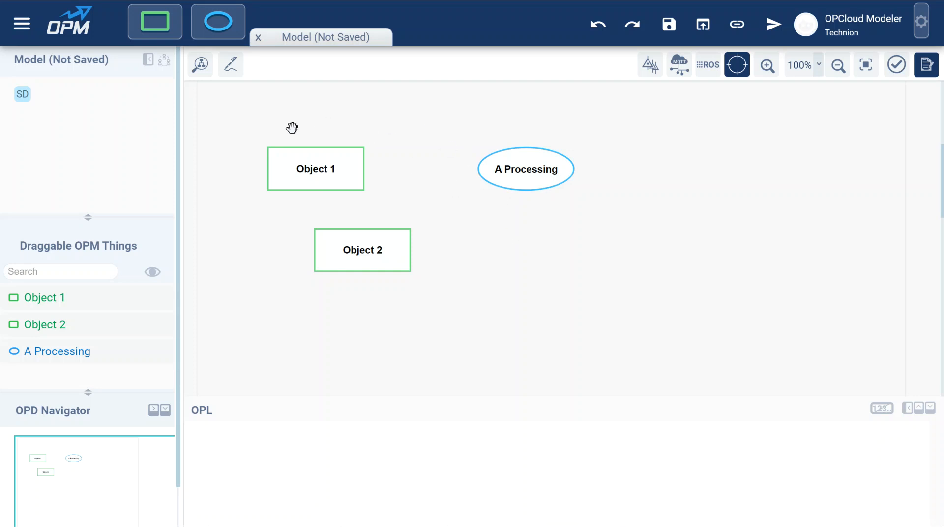
Step: Link A Processing to both Object 1 and Object 2 with result links combined by OR
left_click_drag(246, 140, 464, 299)
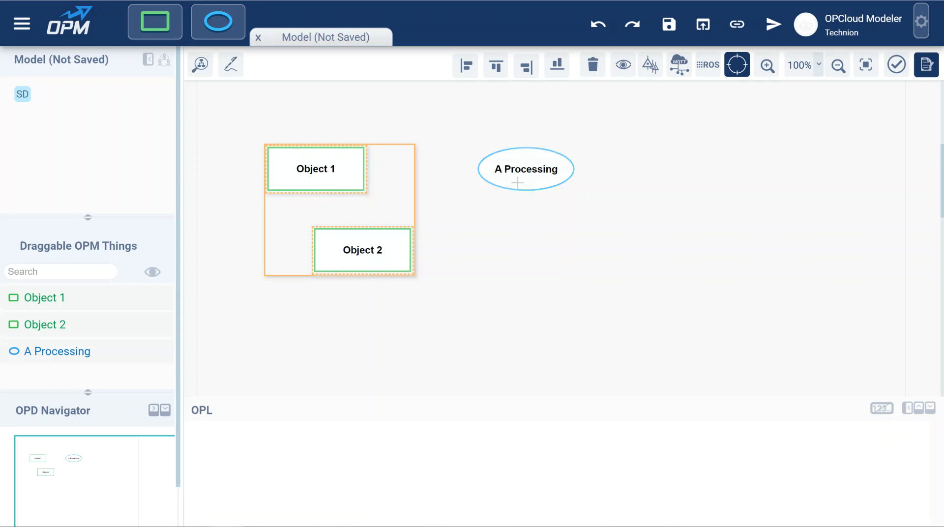
left_click_drag(518, 183, 368, 249)
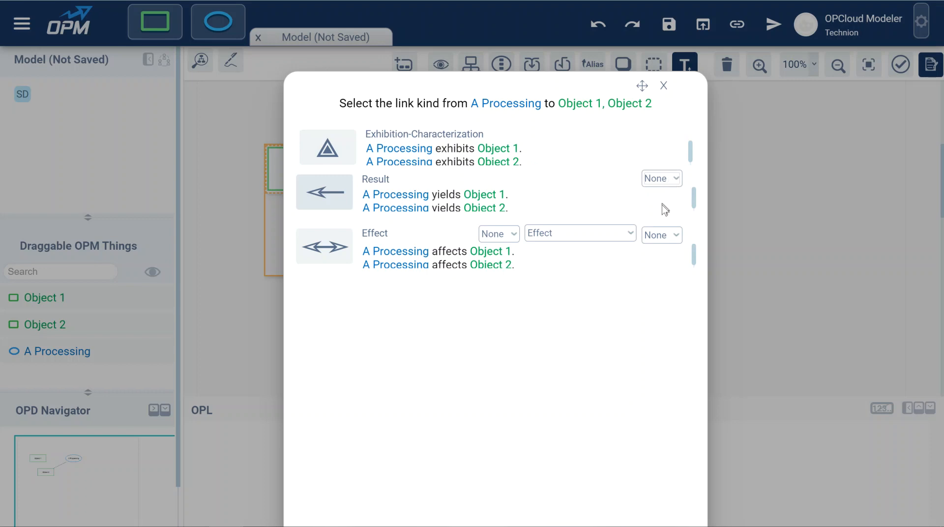
left_click(656, 179)
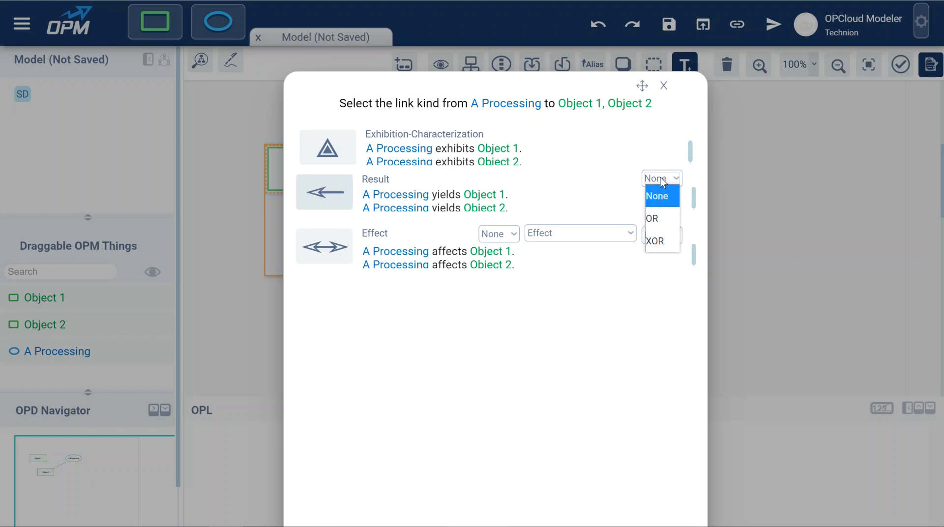
left_click(665, 199)
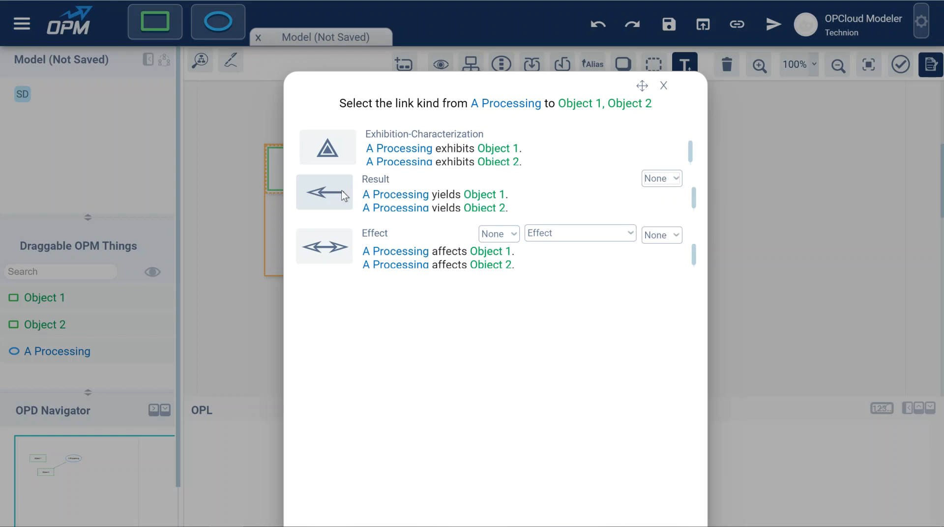
left_click(657, 180)
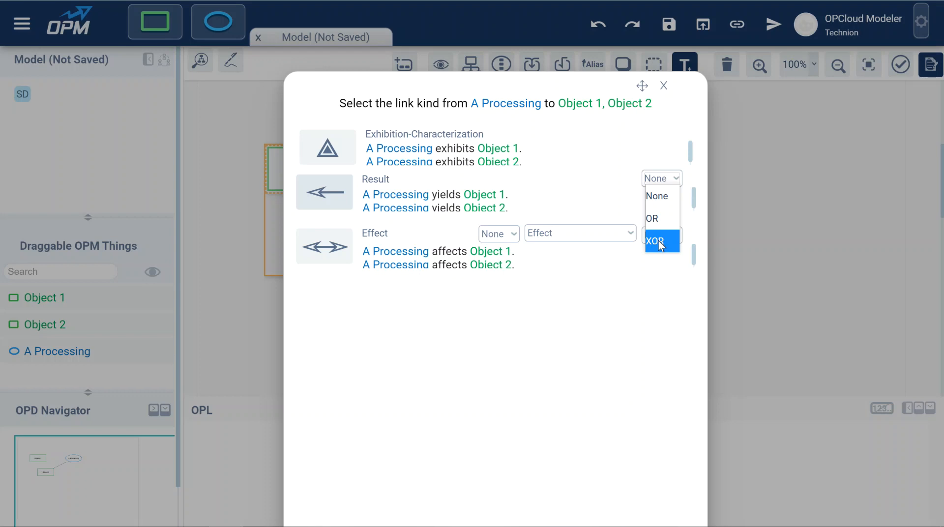
left_click(654, 218)
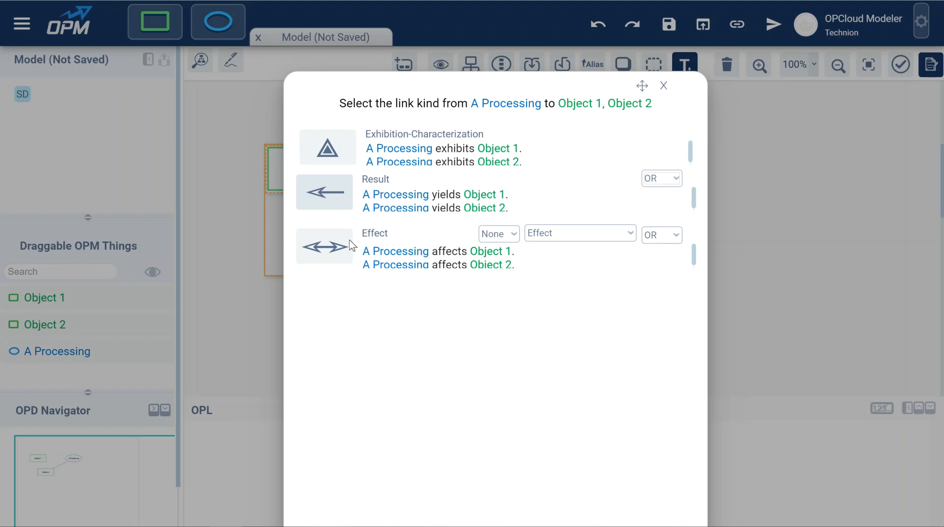
left_click(607, 235)
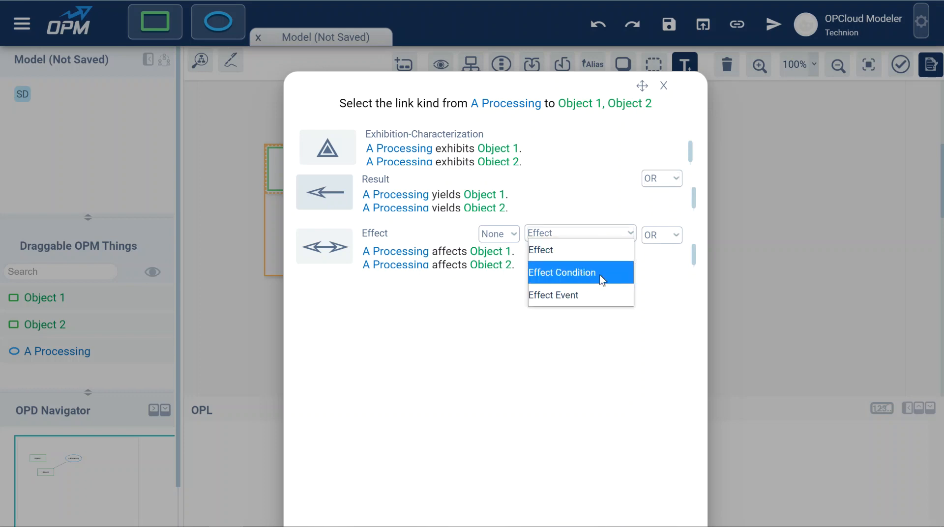
left_click(590, 235)
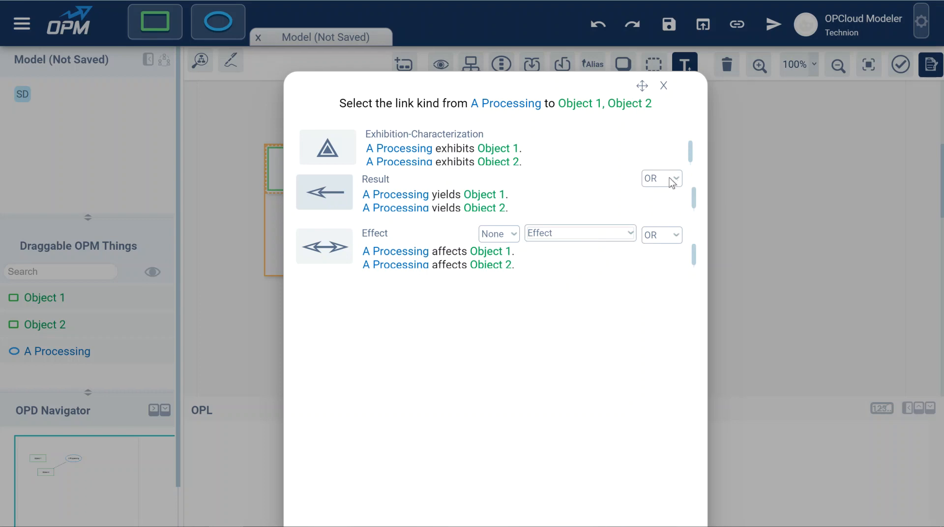
left_click(363, 195)
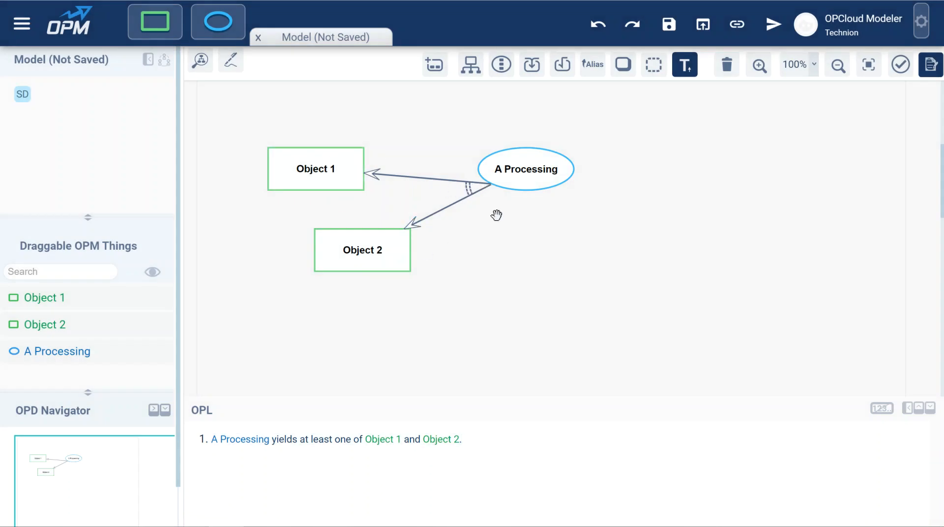
Step: Delete both result links from A Processing
left_click(468, 189)
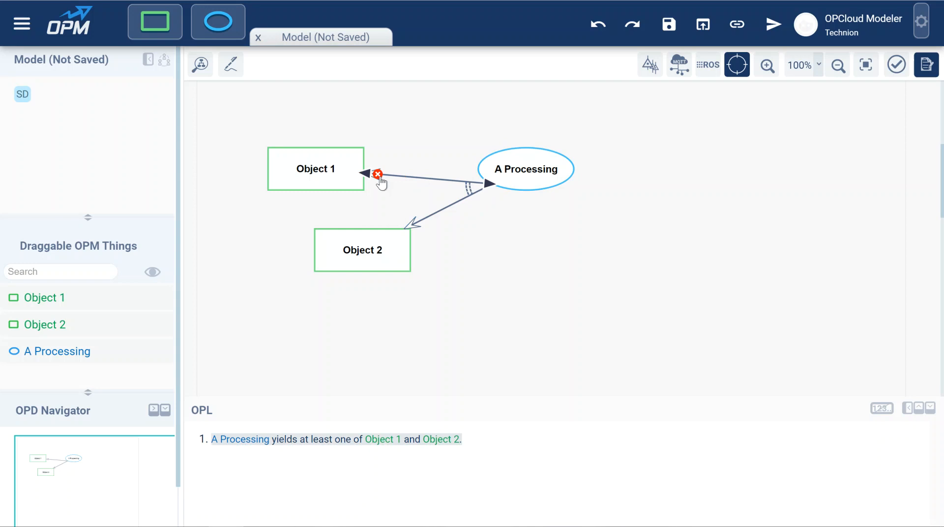
left_click(377, 175)
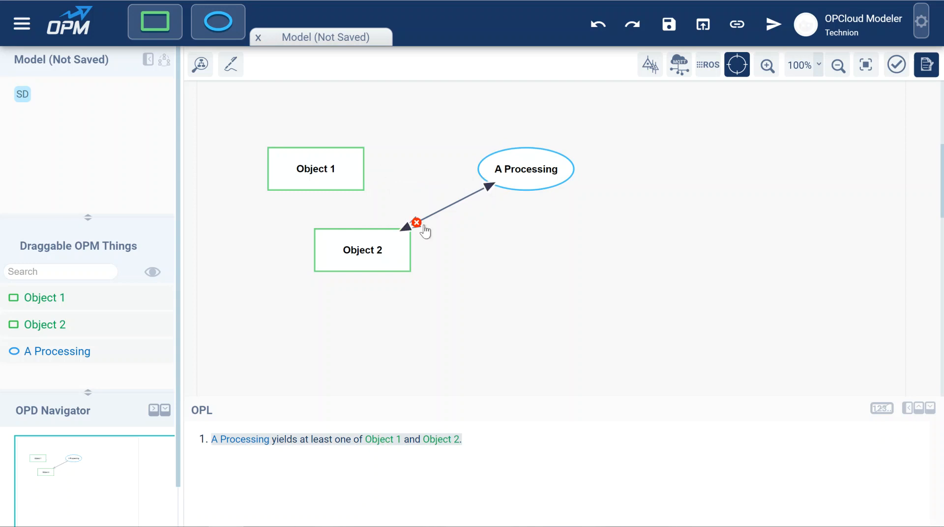
left_click(415, 222)
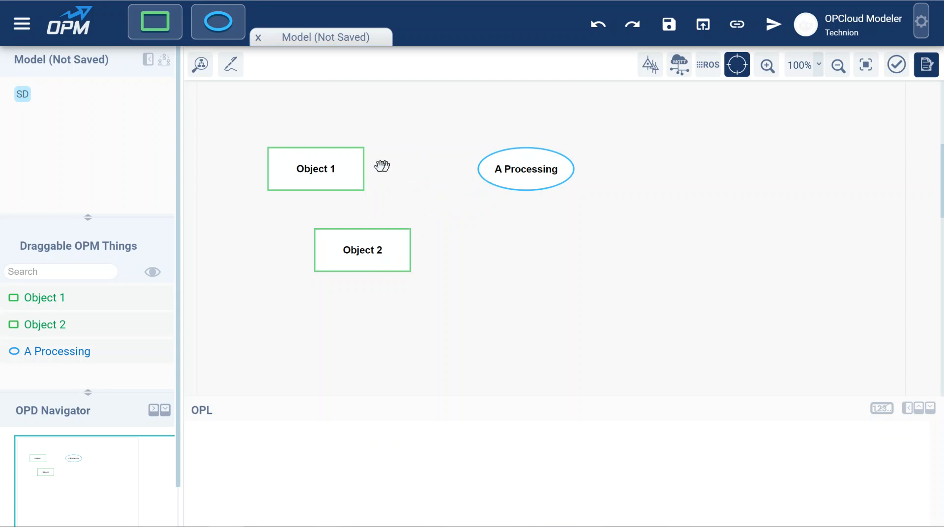
Step: Add states to Object 1
left_click(321, 169)
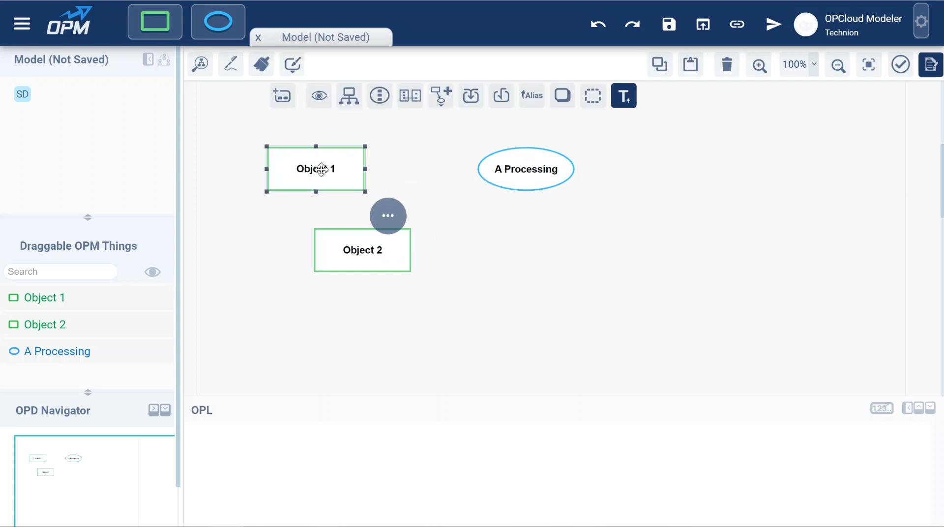
left_click(285, 102)
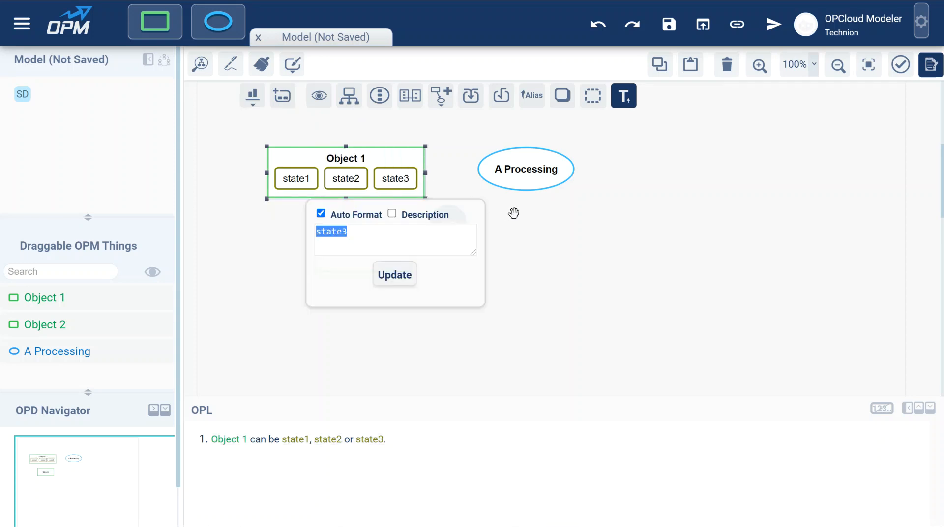
Step: Rearrange the diagram, moving Object 2 to the right and placing A Processing below Object 1
left_click(581, 247)
left_click_drag(333, 156, 360, 144)
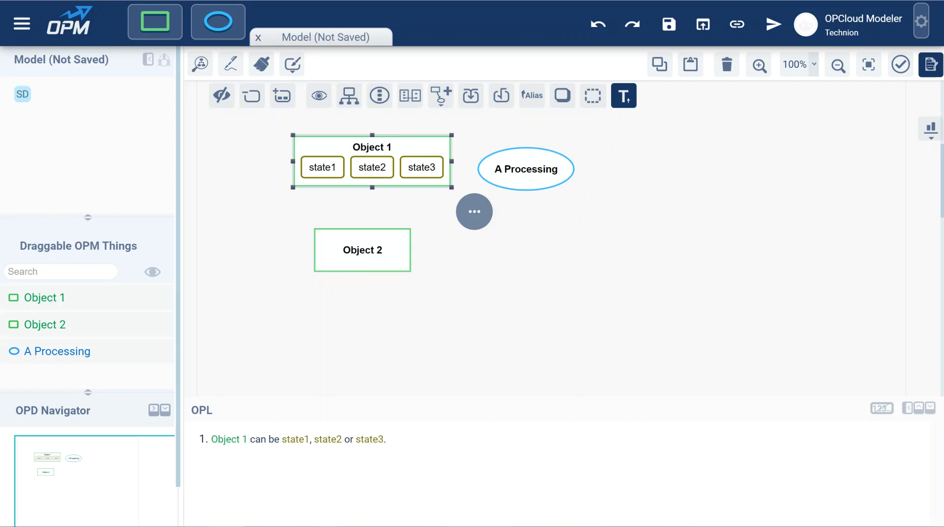
left_click(658, 183)
left_click_drag(390, 250, 732, 270)
left_click_drag(542, 168, 396, 257)
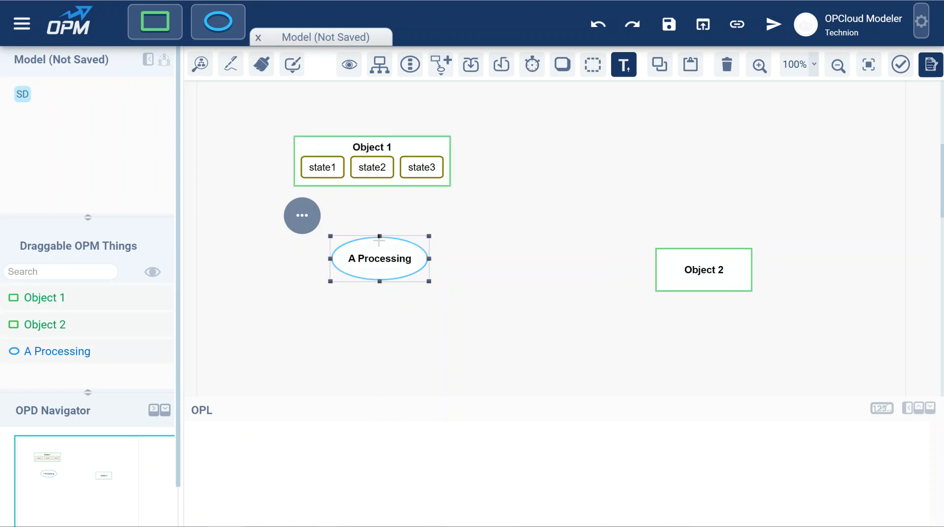
Step: Link Object 1's state1 to A Processing with a Split Input Link Pair
left_click_drag(330, 177, 359, 248)
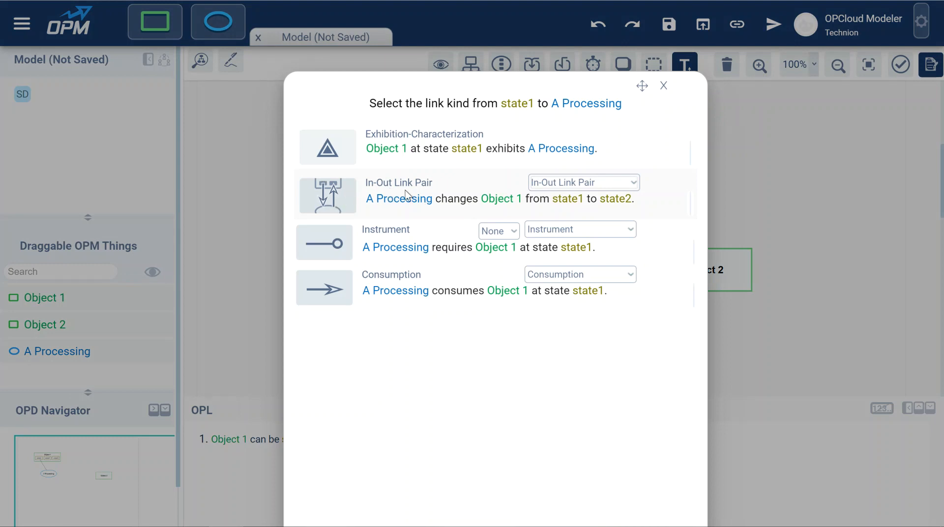
left_click(583, 183)
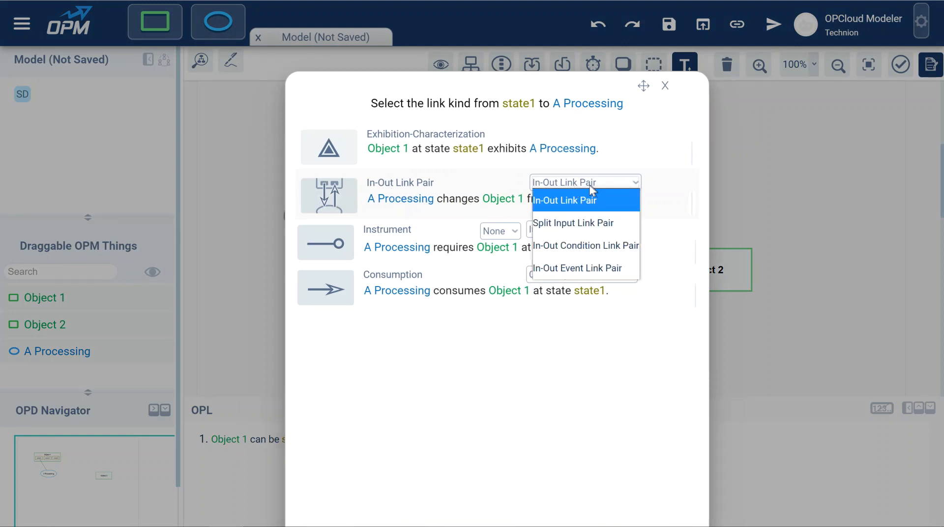
left_click(576, 225)
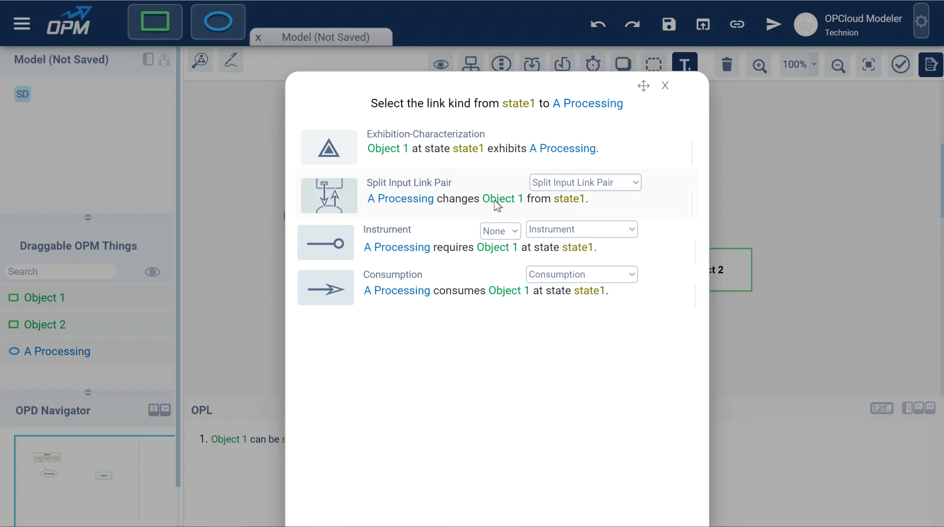
left_click(435, 201)
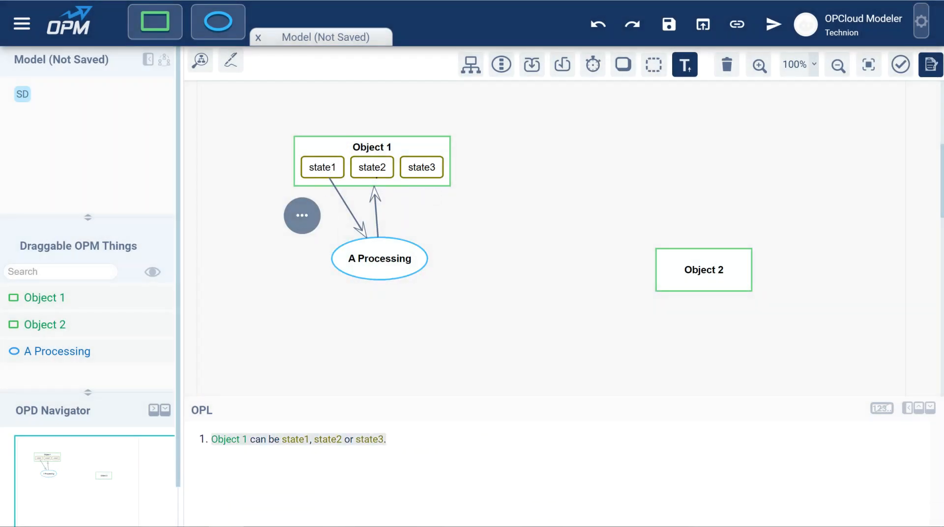
Step: Delete the split input link pair between state1 and A Processing
left_click(374, 210)
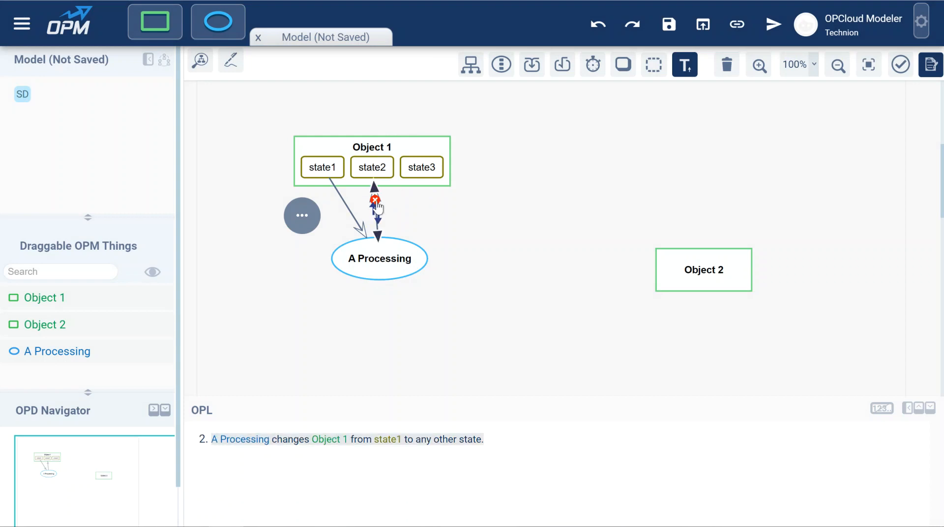
left_click(378, 202)
left_click(396, 348)
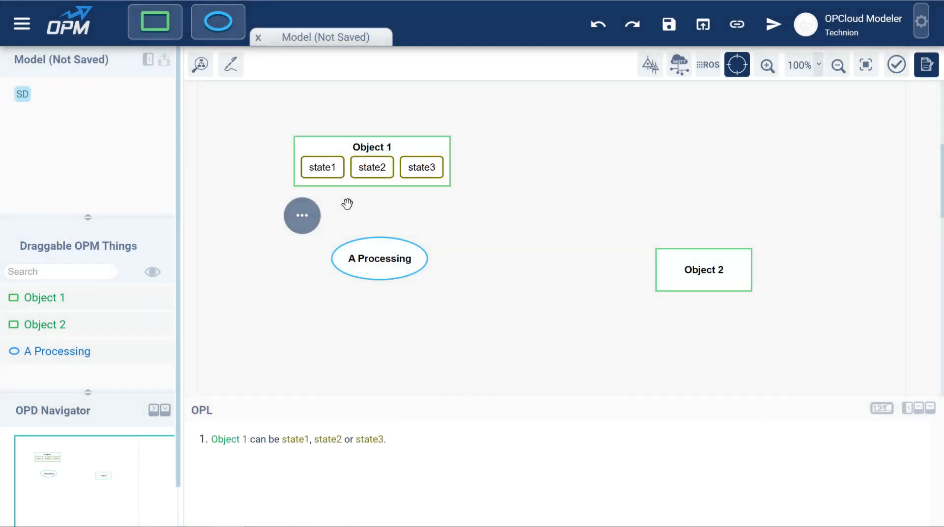
Step: Link A Processing to Object 1's state2 with a Split Output Link Pair
mouse_move(374, 185)
left_mouse_down()
mouse_move(378, 237)
mouse_move(376, 172)
left_mouse_up()
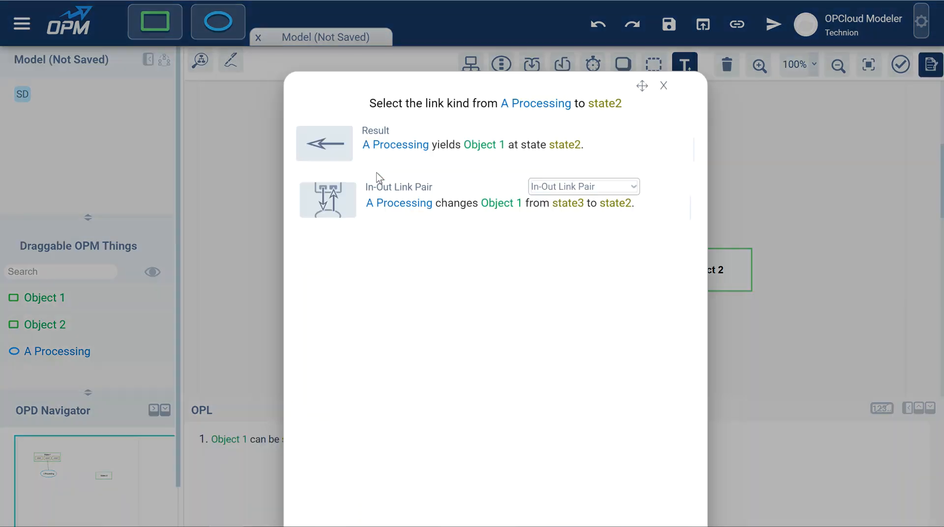
left_click(570, 187)
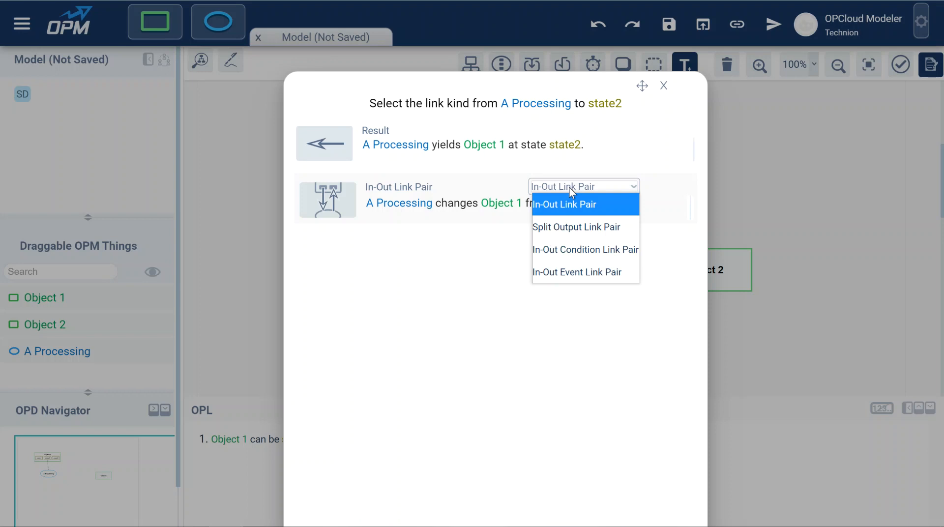
left_click(570, 229)
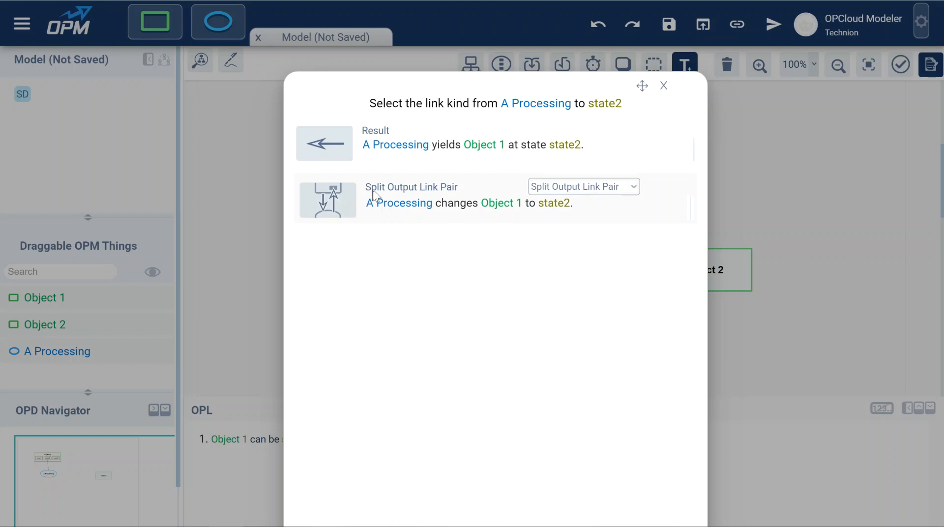
left_click(429, 204)
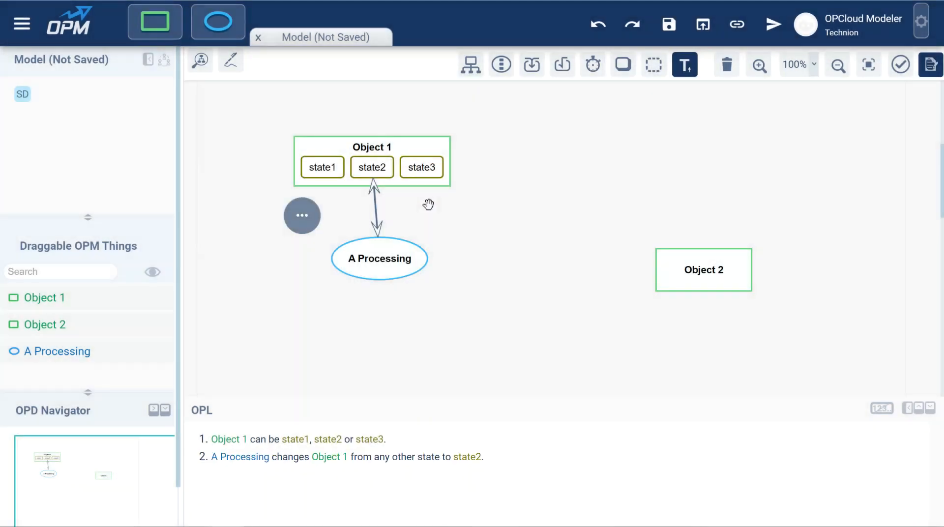
Step: Move A Processing down and to the right and bend its incoming link to separate the pair's arrows
left_click_drag(387, 252, 443, 231)
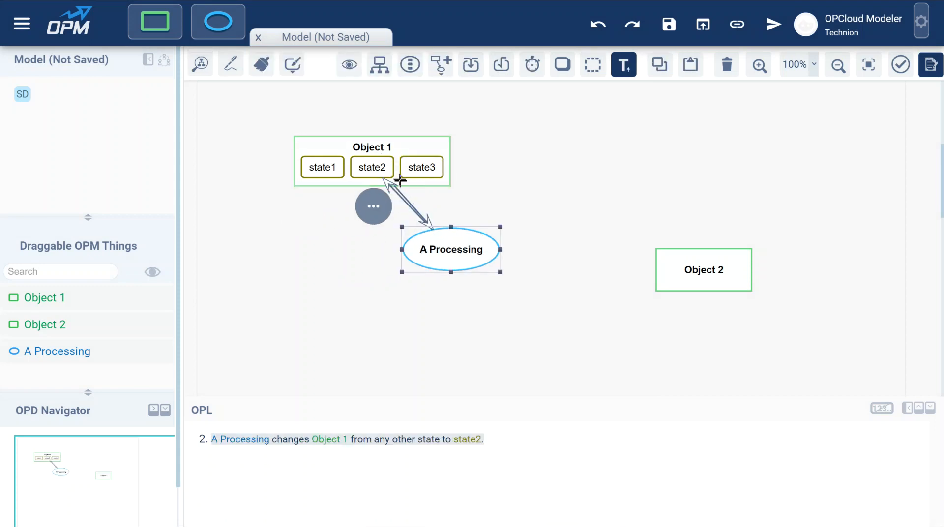
left_click_drag(424, 195, 368, 233)
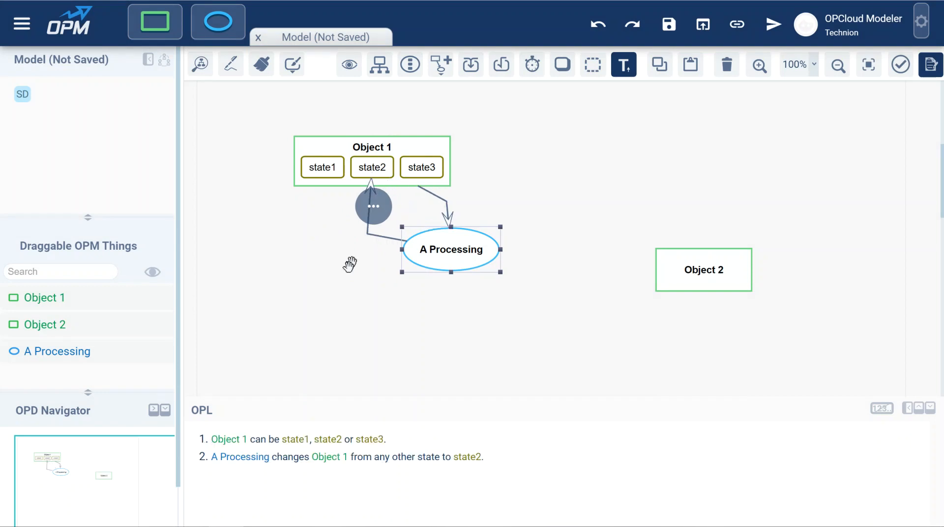
left_click(331, 288)
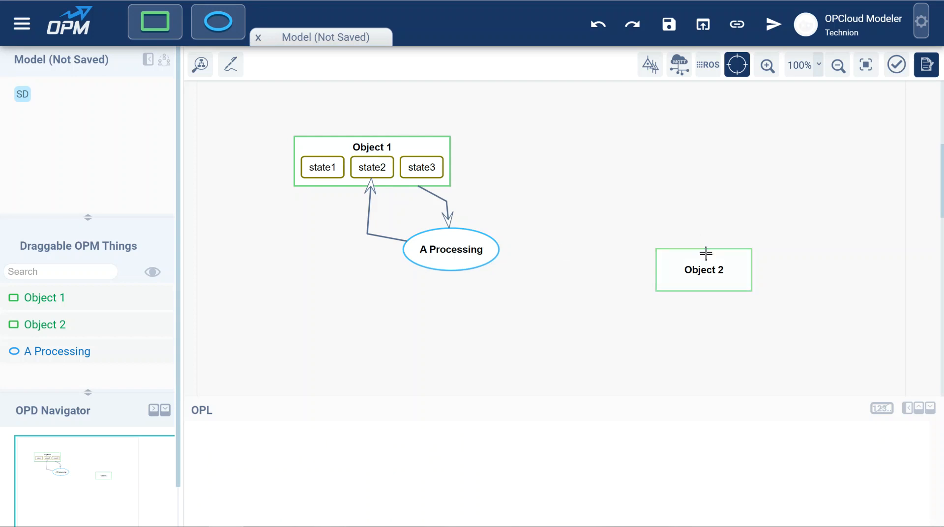
Step: Move Object 2 up beside Object 1 and add four states, state1 to state4, to it
left_click_drag(707, 268, 625, 193)
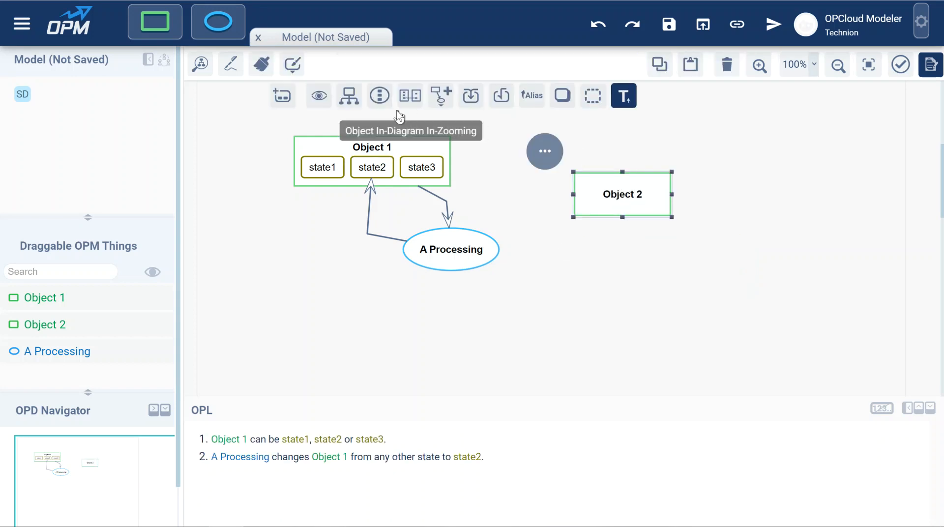
left_click(283, 96)
left_click(727, 206)
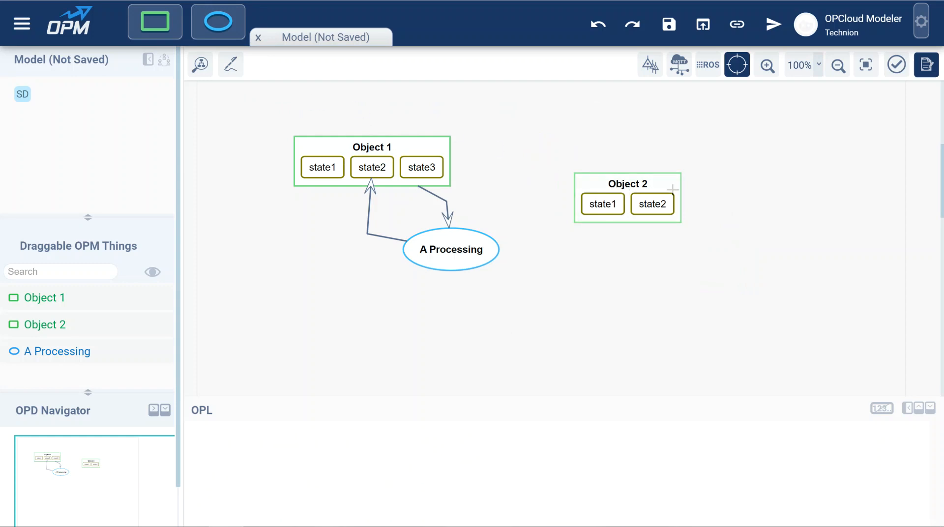
left_click(626, 178)
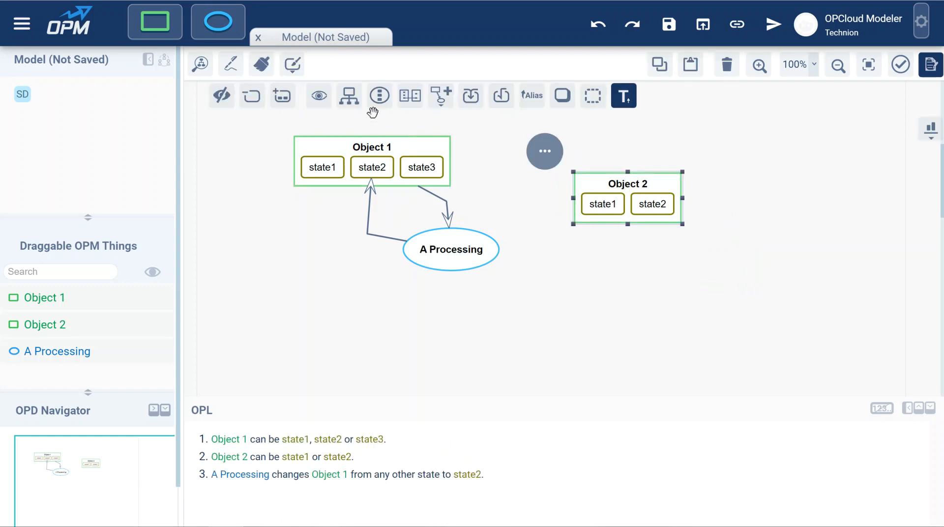
left_click(282, 96)
left_click(282, 96)
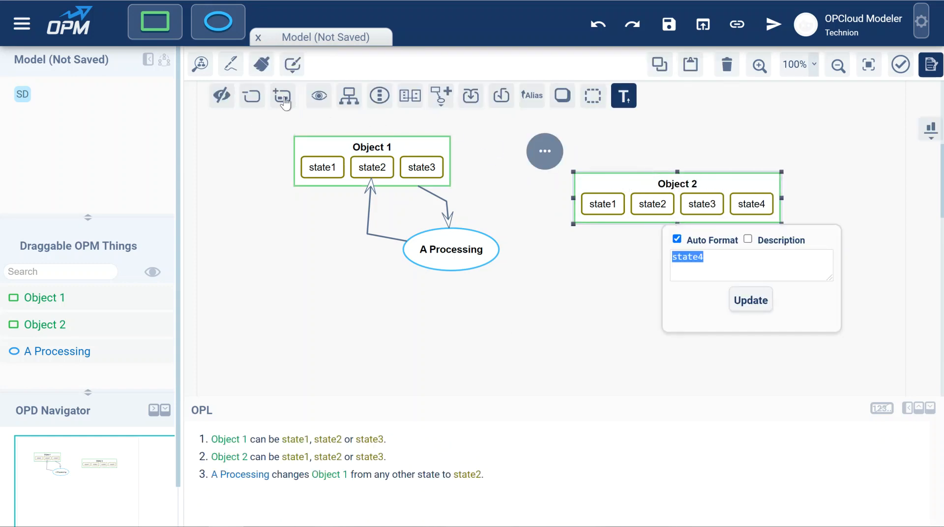
left_click(609, 310)
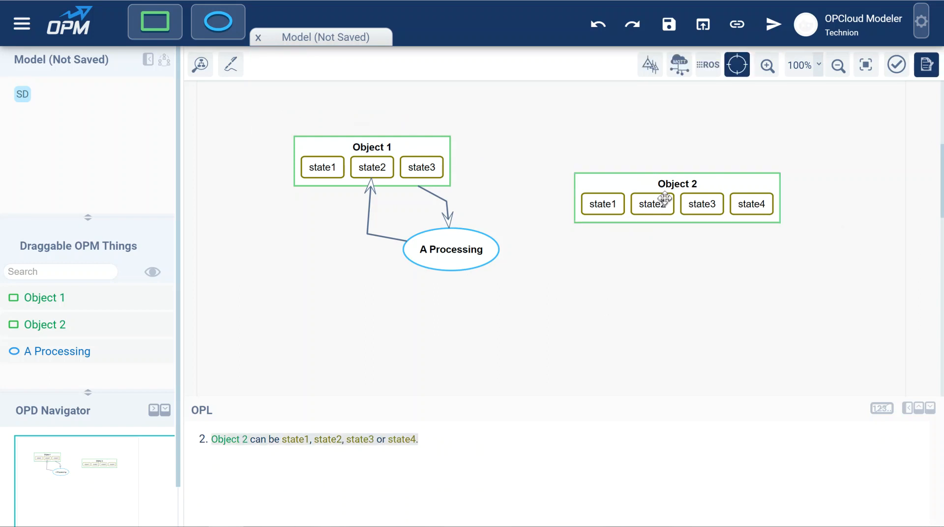
Step: Arrange Object 2's states vertically on the left side of the object
left_click(678, 186)
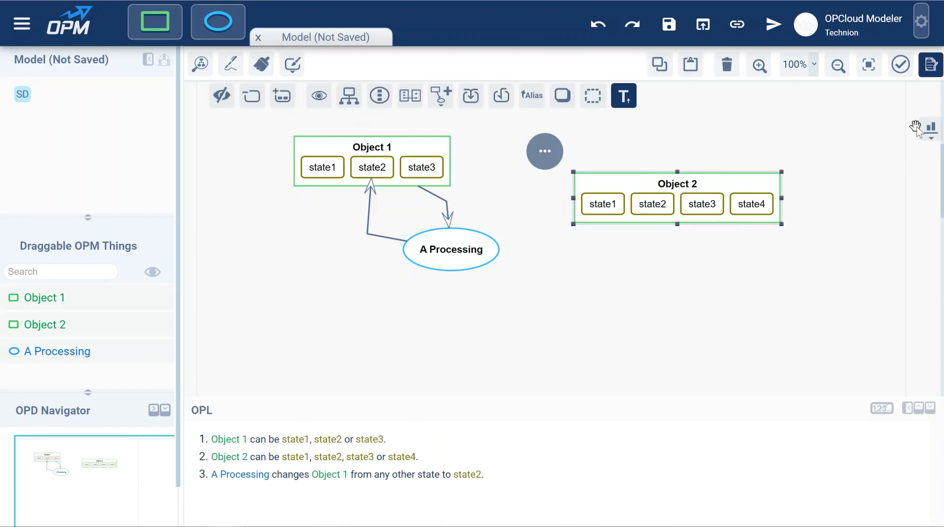
left_click(930, 133)
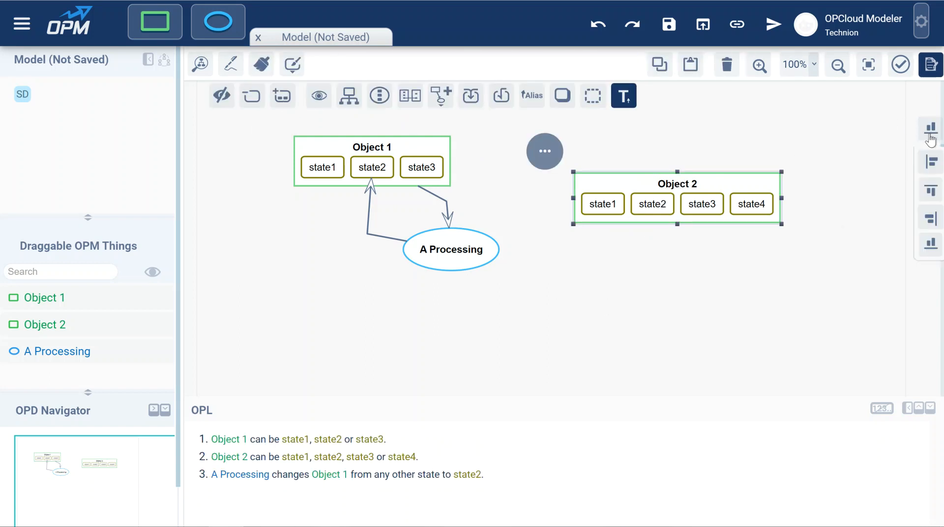
left_click(931, 162)
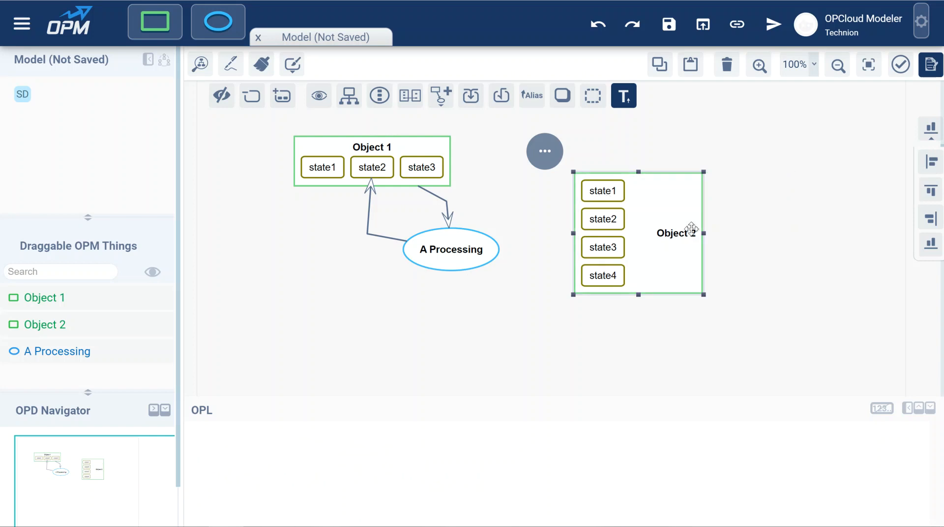
left_click_drag(681, 234, 681, 242)
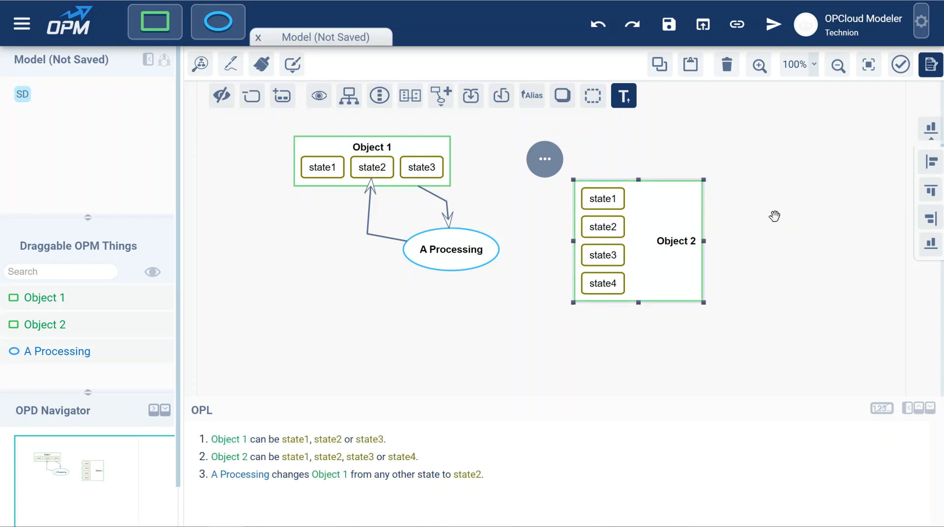
left_click(774, 215)
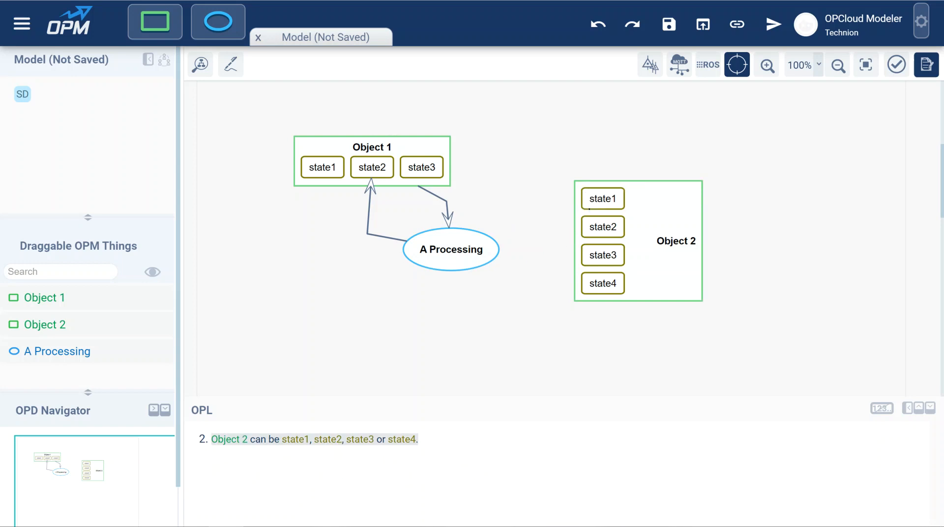
Step: Connect Object 2's state2, state3 and state4 to A Processing with instrument links, then delete those links
left_click_drag(586, 228, 480, 248)
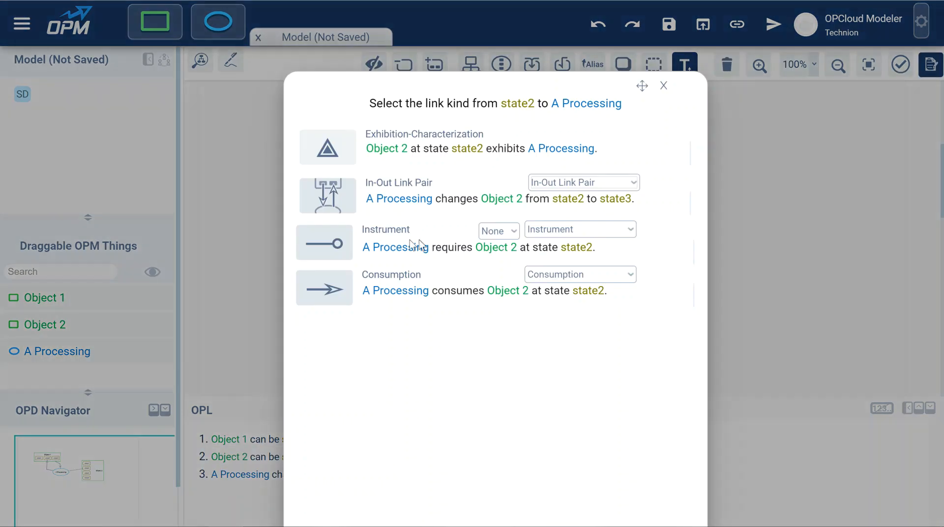
left_click(307, 249)
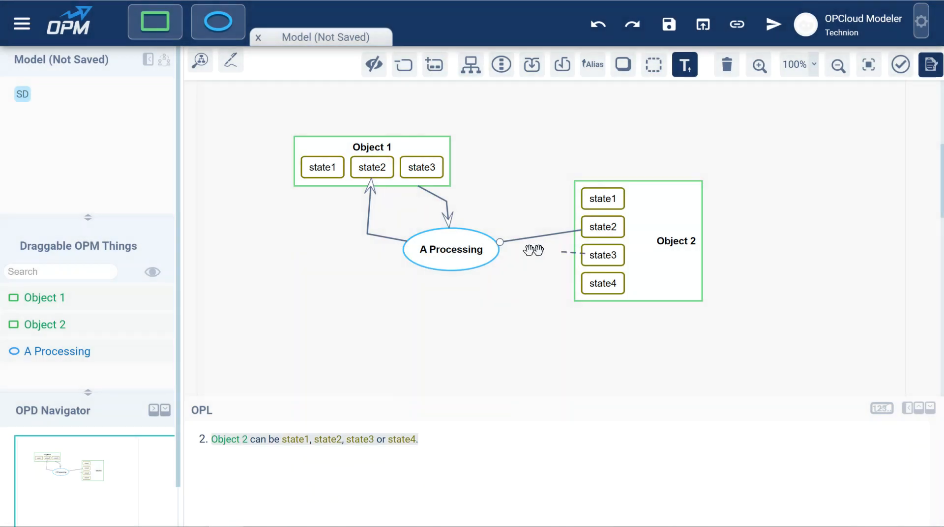
left_click_drag(534, 251, 478, 250)
left_click(327, 241)
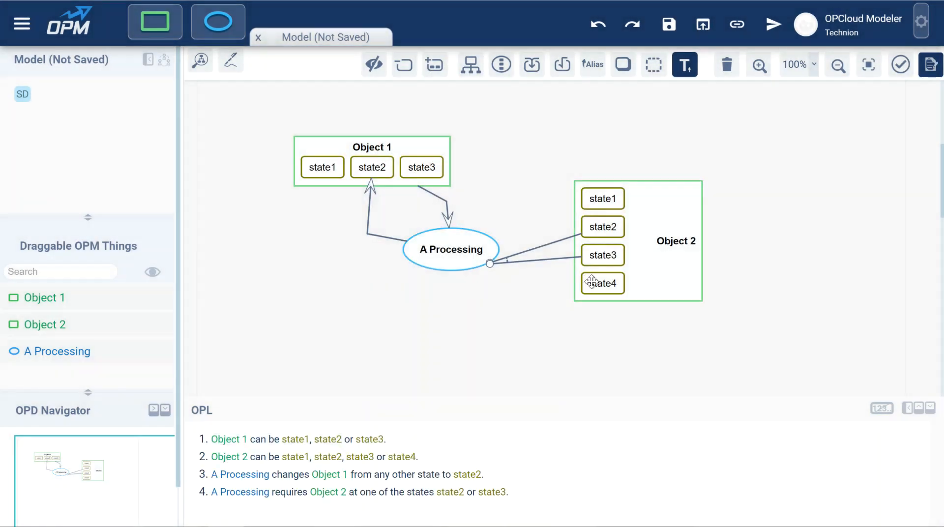
left_click_drag(591, 282, 451, 249)
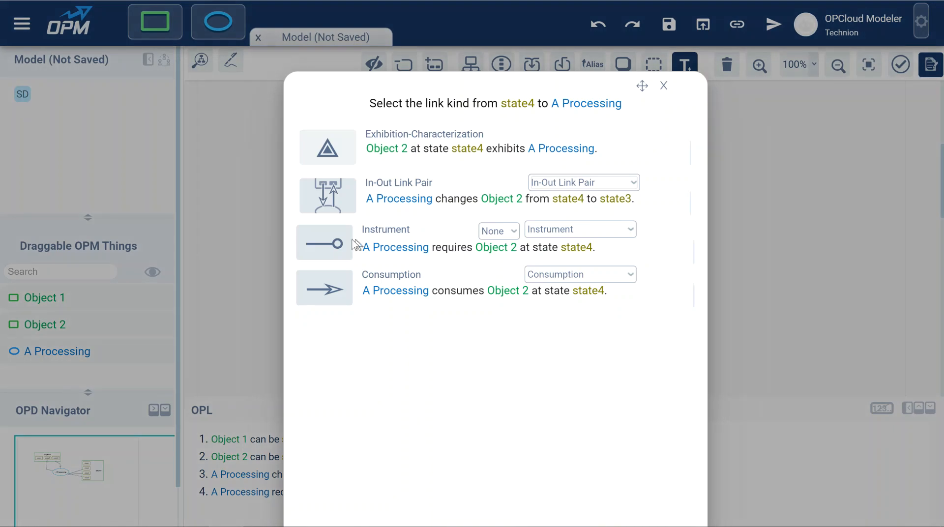
left_click(333, 240)
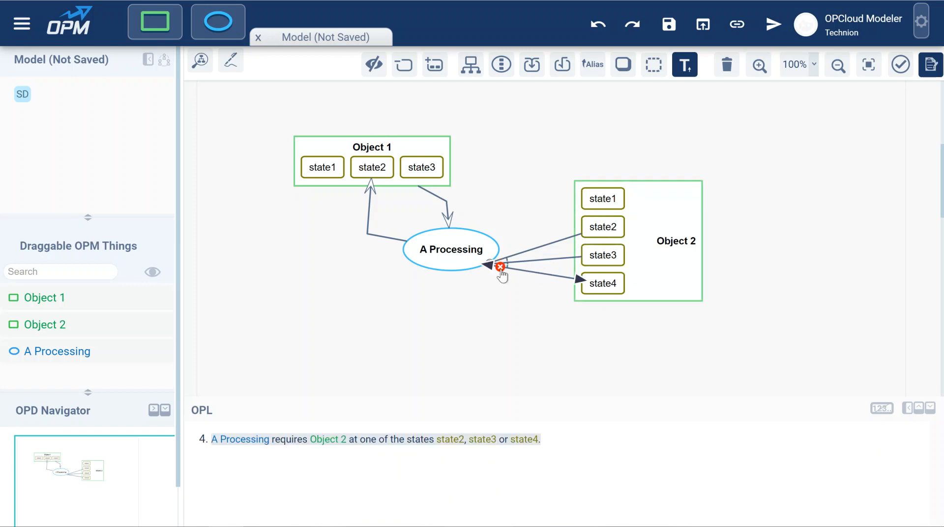
left_click(500, 266)
left_click(502, 264)
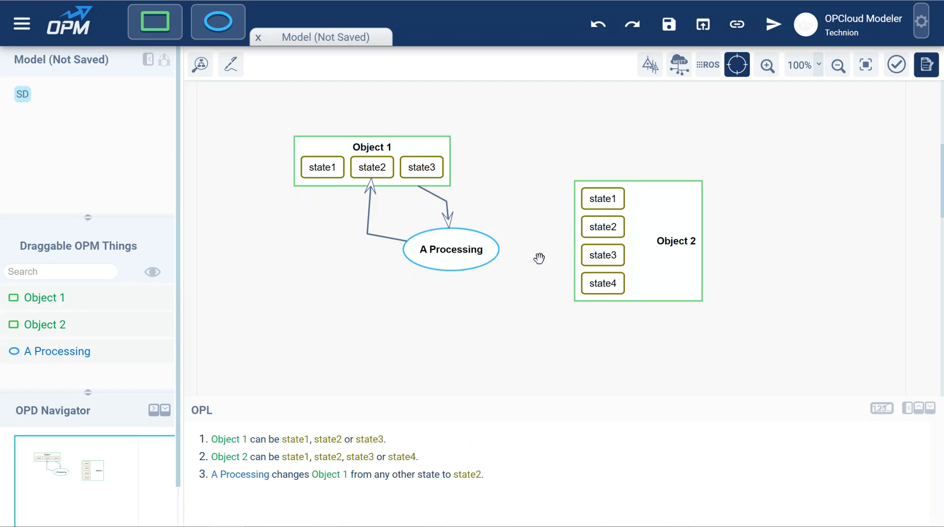
Step: Link Object 2's state1 to A Processing with a NOT instrument link
left_click(588, 193)
left_click_drag(566, 204, 472, 251)
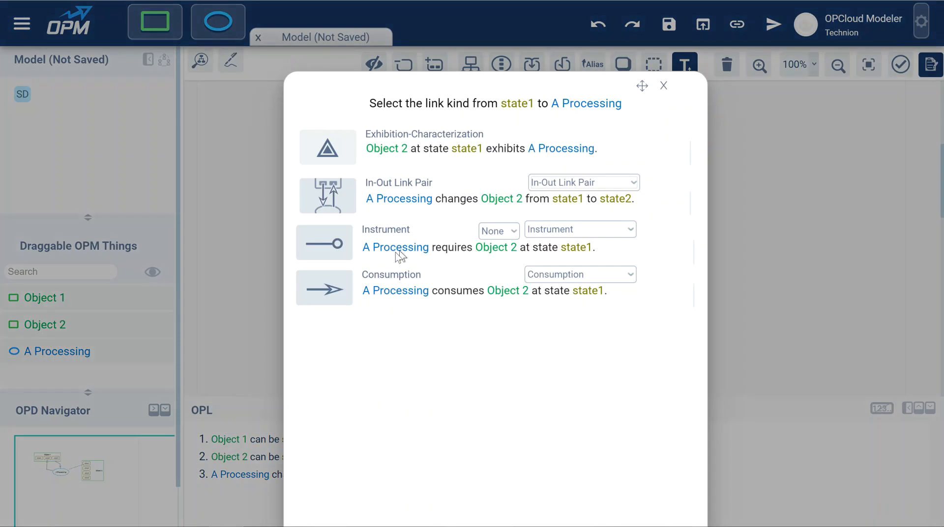
left_click(502, 237)
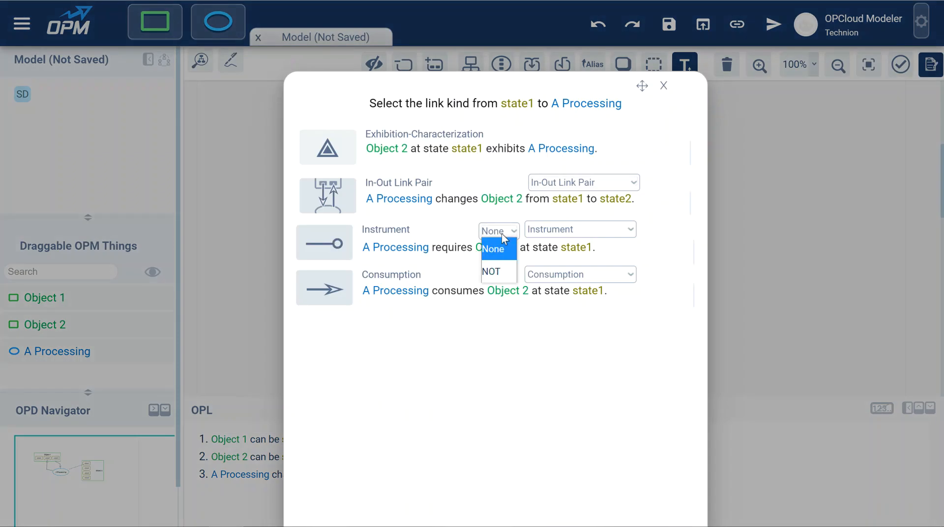
left_click(501, 270)
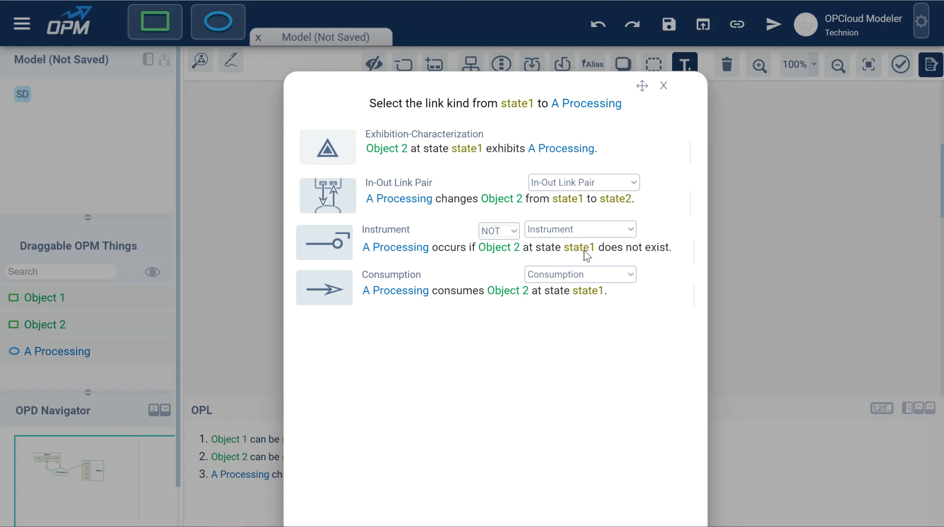
left_click(389, 245)
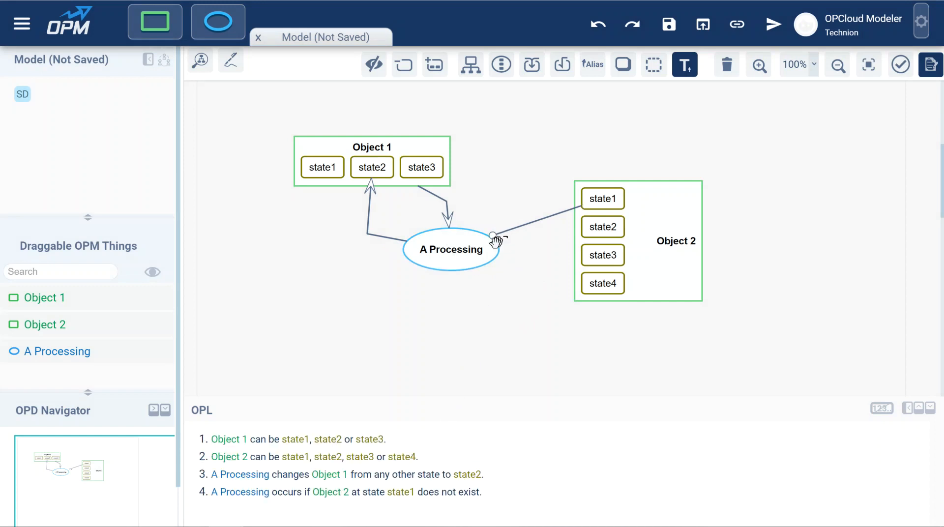
Step: Suppress Object 2's unlinked states so only state1 remains shown
left_click(673, 241)
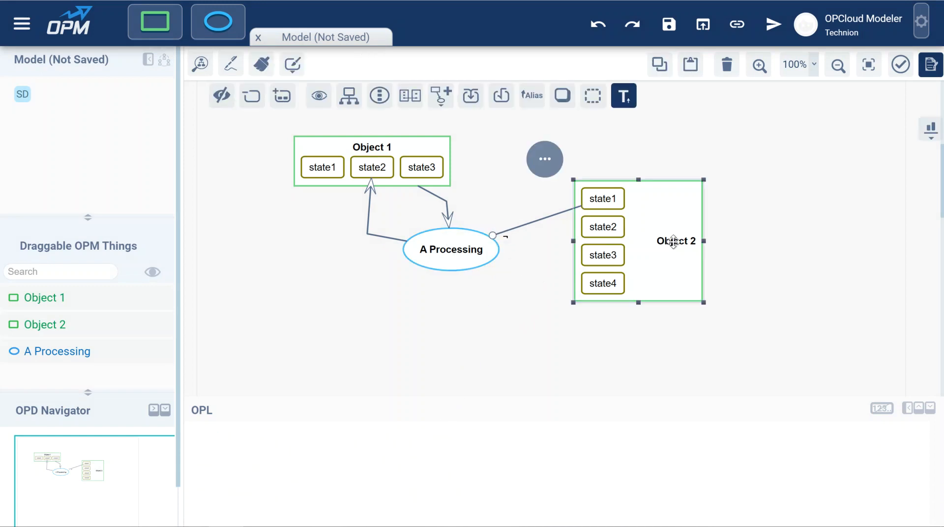
left_click(541, 167)
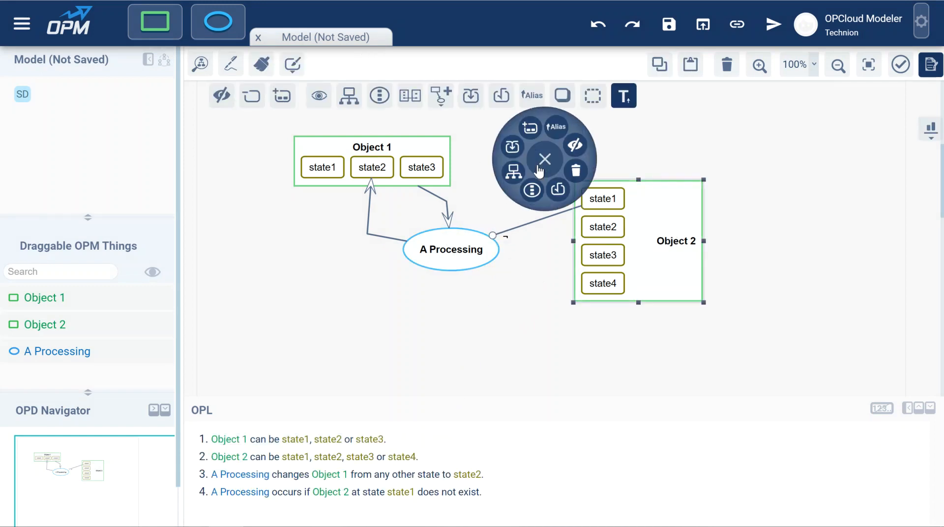
left_click(571, 146)
left_click(534, 296)
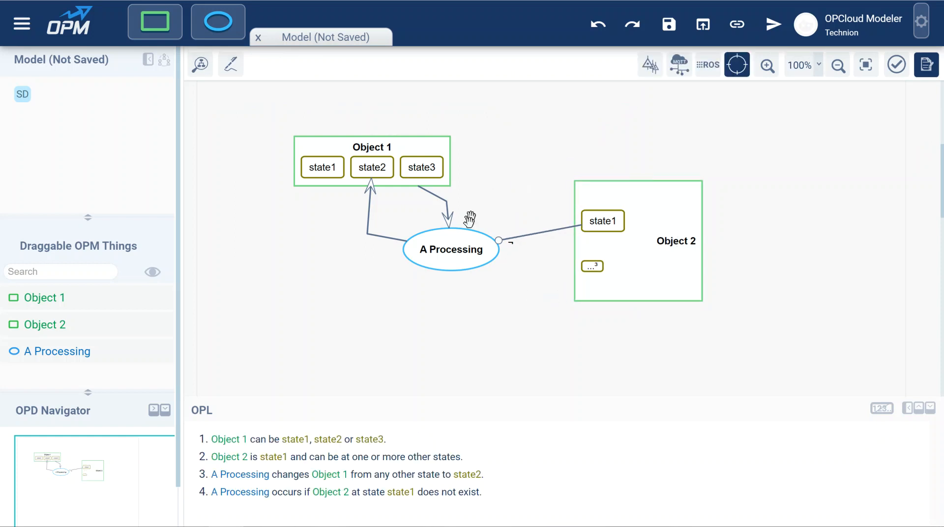
Step: Shrink Object 2's height to fit its remaining state
left_click(681, 236)
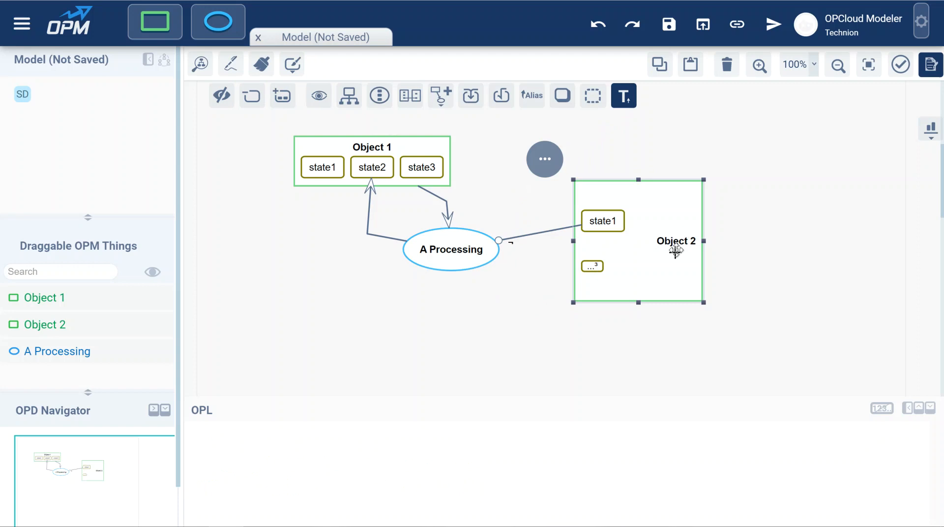
left_click_drag(639, 301, 634, 235)
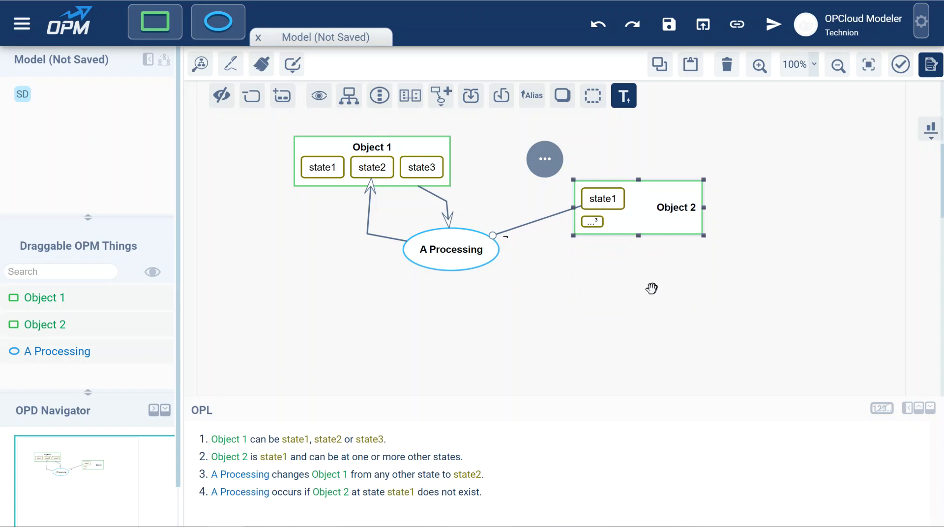
left_click(592, 221)
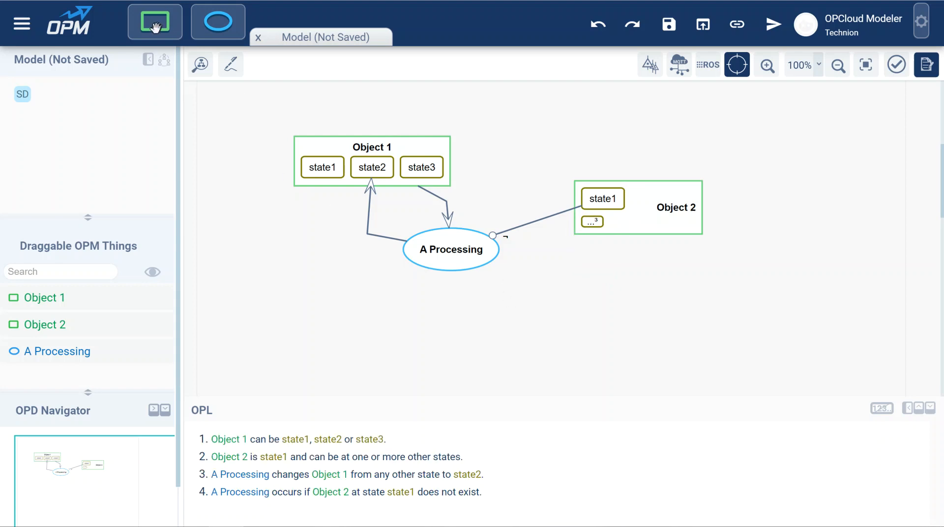
Step: Add a new object, Object 3, below Object 2
left_click_drag(153, 28, 643, 284)
left_click(751, 255)
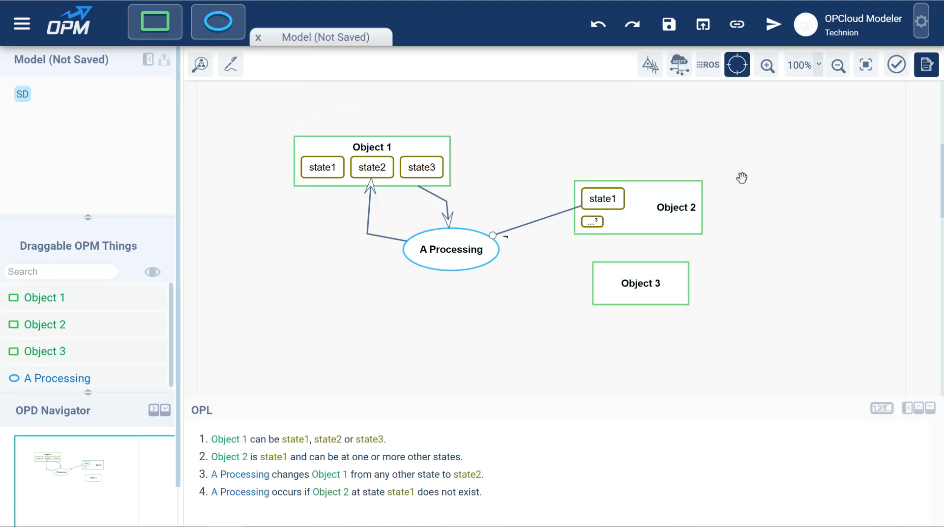
Step: Select Object 2 and Object 3 together, nudge them right, and open a link from A Processing to both, then close it
left_click_drag(738, 177, 566, 335)
left_click_drag(645, 223, 656, 218)
left_click_drag(471, 278, 636, 274)
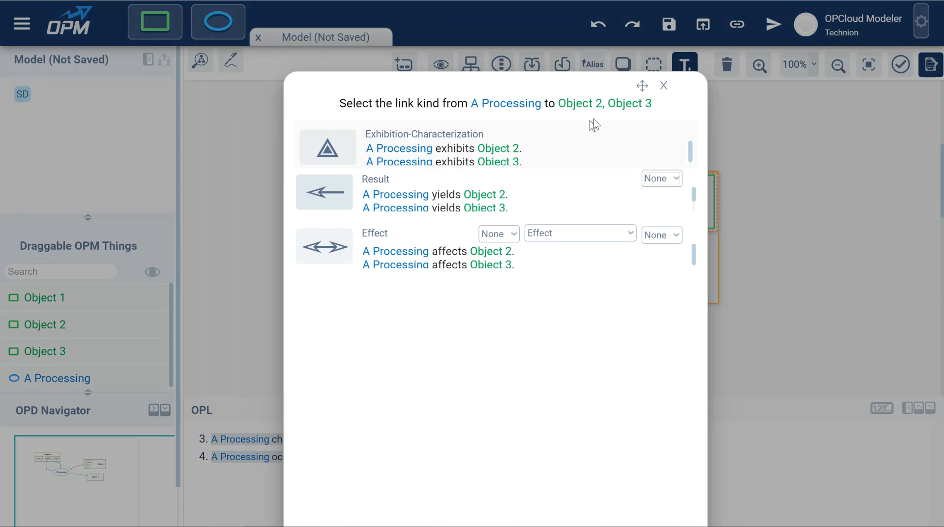
left_click(664, 88)
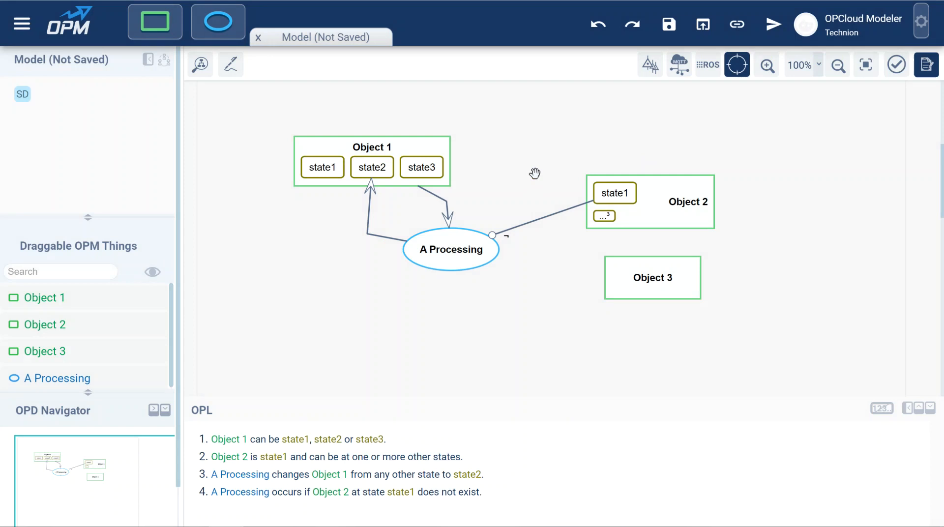
Step: Draw a link from Object 3 to A Processing to review the available link kinds, then close the dialog
left_click(645, 277)
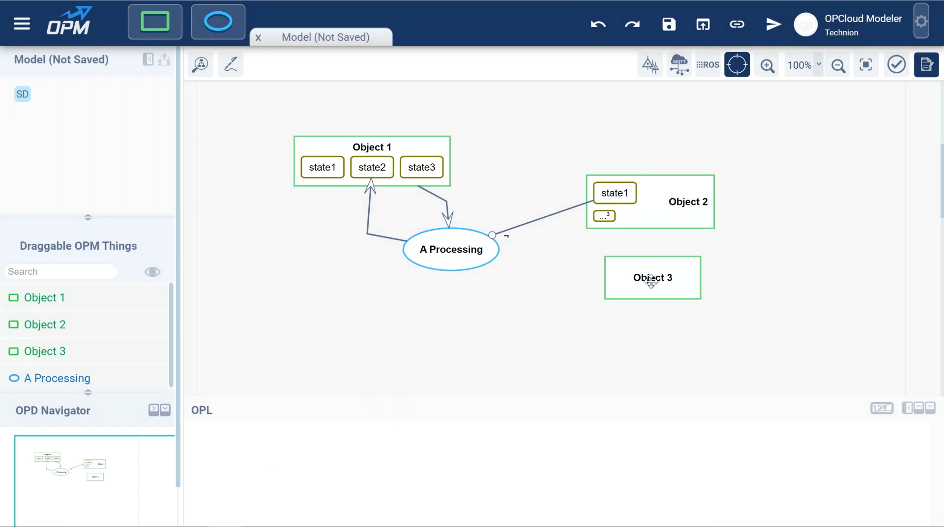
left_click_drag(617, 277, 452, 258)
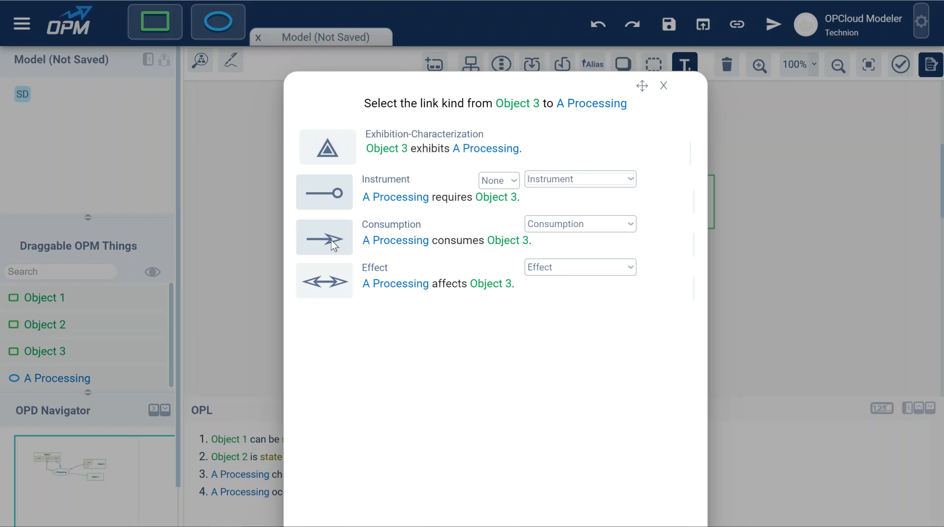
left_click(663, 86)
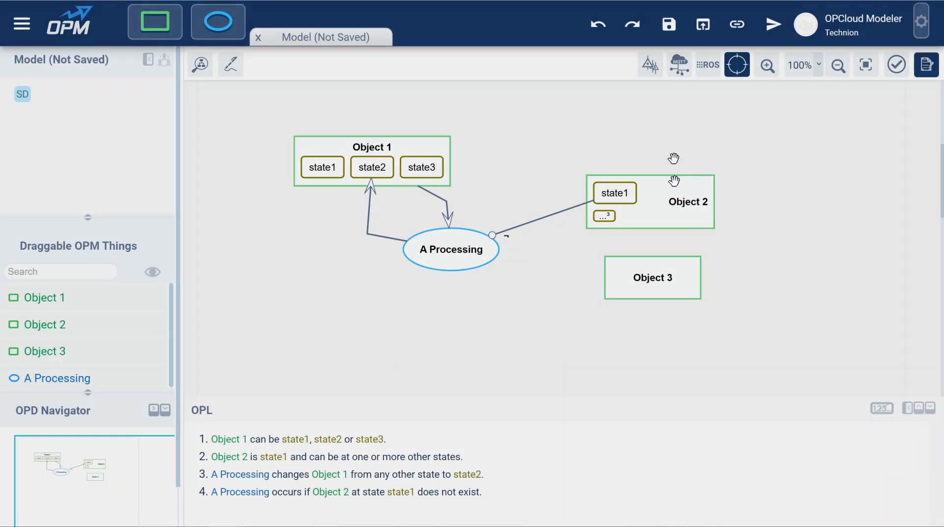
Step: Change Object 3's essence to physical
left_click(644, 279)
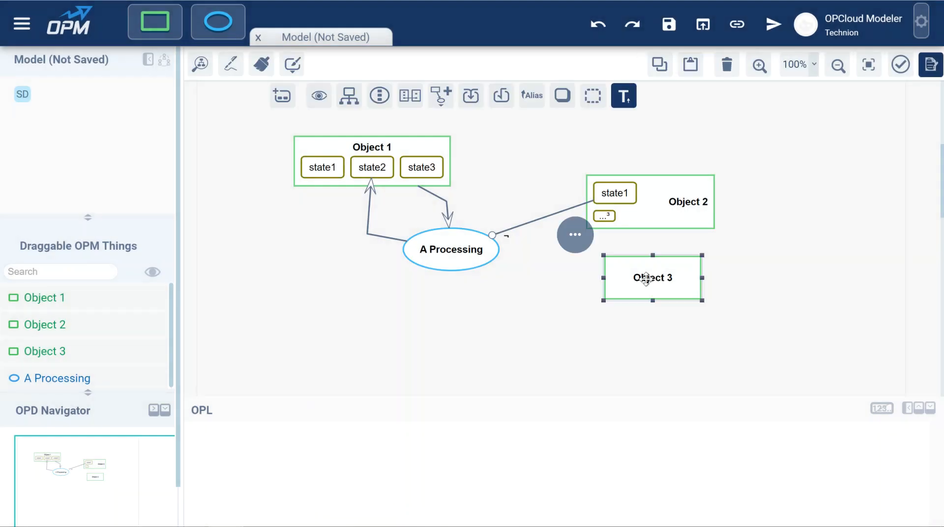
left_click(563, 96)
Step: Draw a link from Object 3 to A Processing and review the agent link options, then close the dialog
left_click_drag(606, 271, 480, 253)
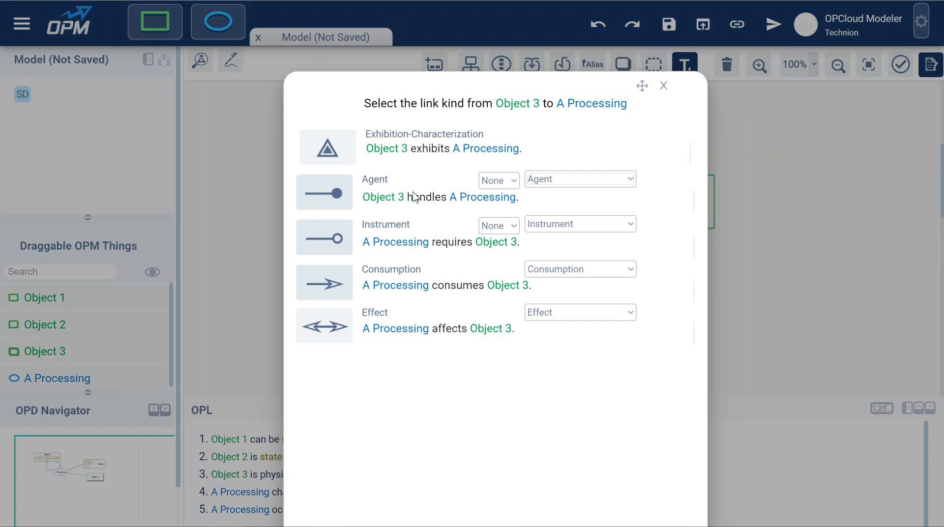
left_click(553, 178)
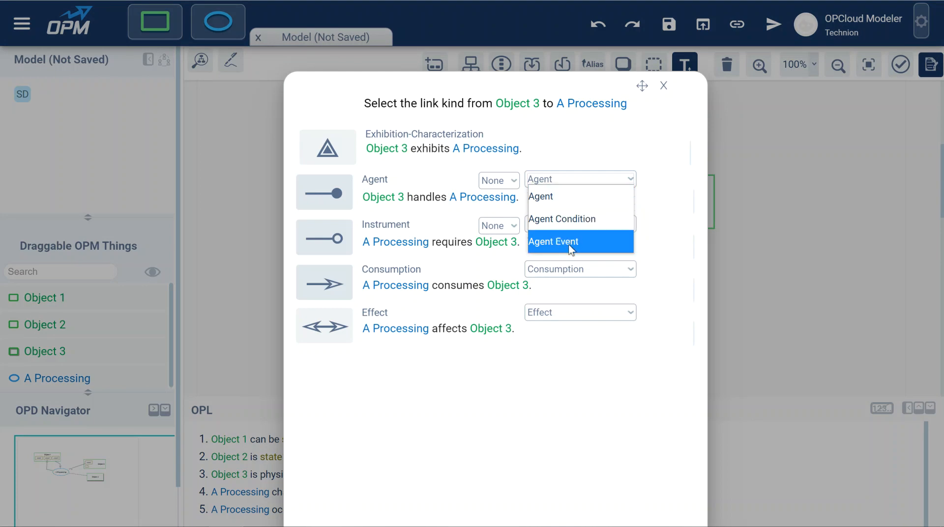
left_click(552, 178)
left_click(500, 184)
left_click(501, 182)
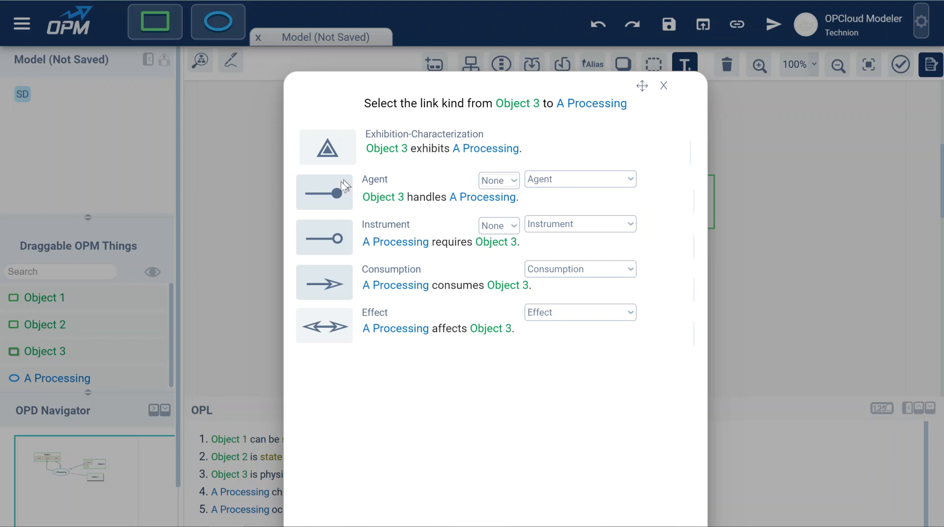
left_click(664, 89)
Step: Move Object 3 slightly left and open a link from Object 2 to Object 3 to review structural link kinds, then close it
left_click(669, 273)
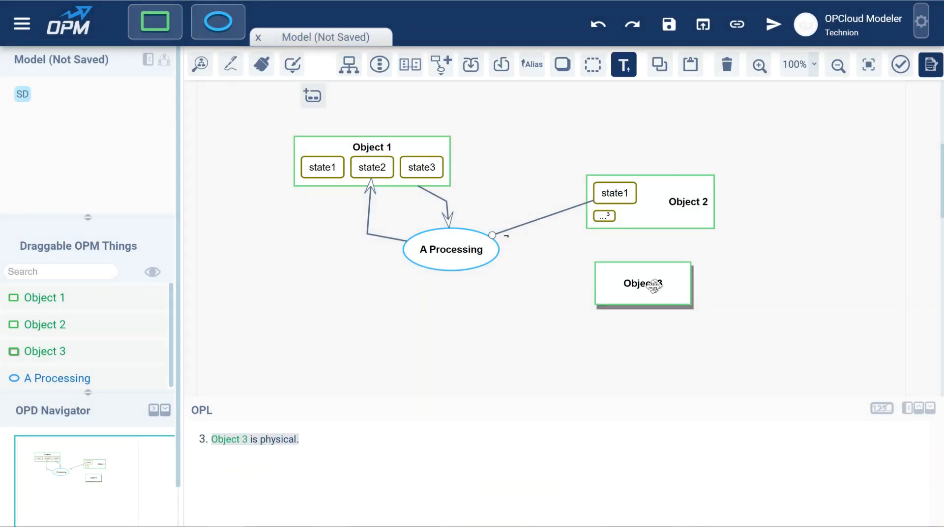
left_click_drag(662, 281, 620, 286)
left_click_drag(657, 213, 616, 289)
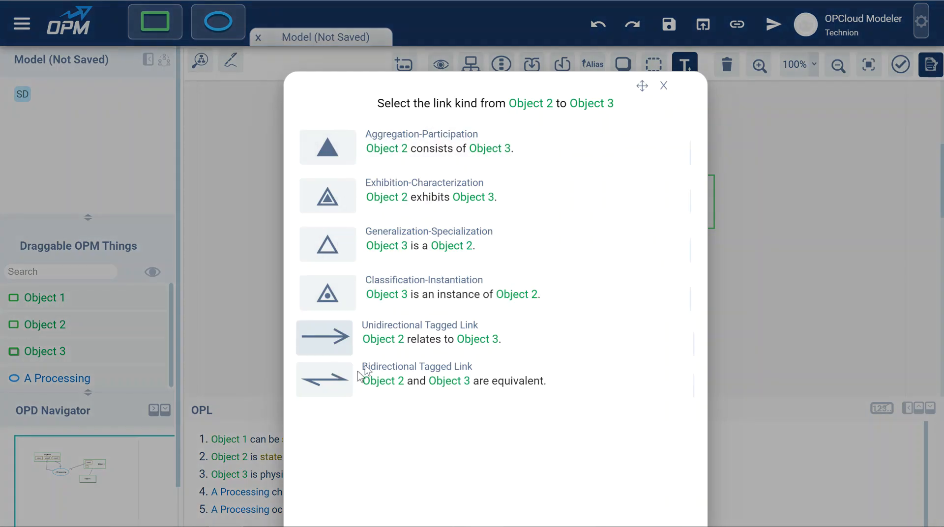
left_click(664, 86)
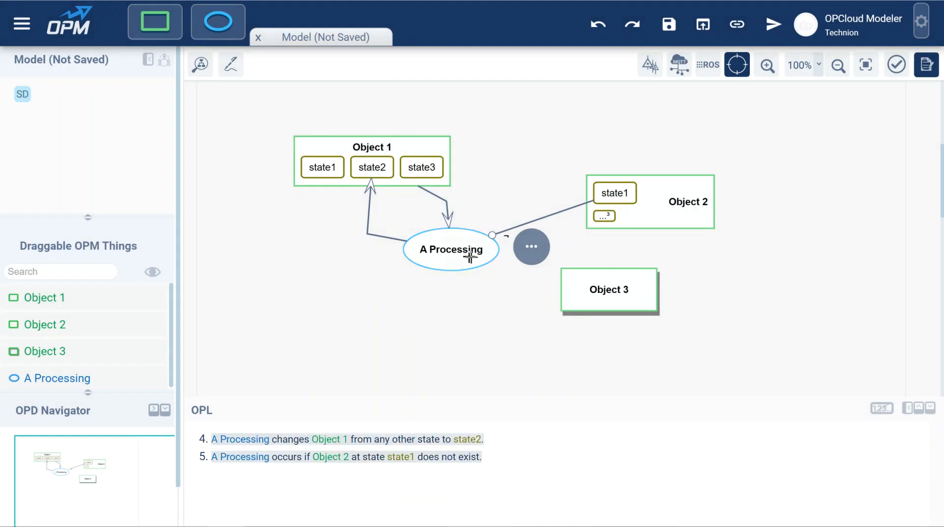
Step: In-zoom A Processing into a new diagram SD1 and move Object 1 down to the left
left_click(455, 252)
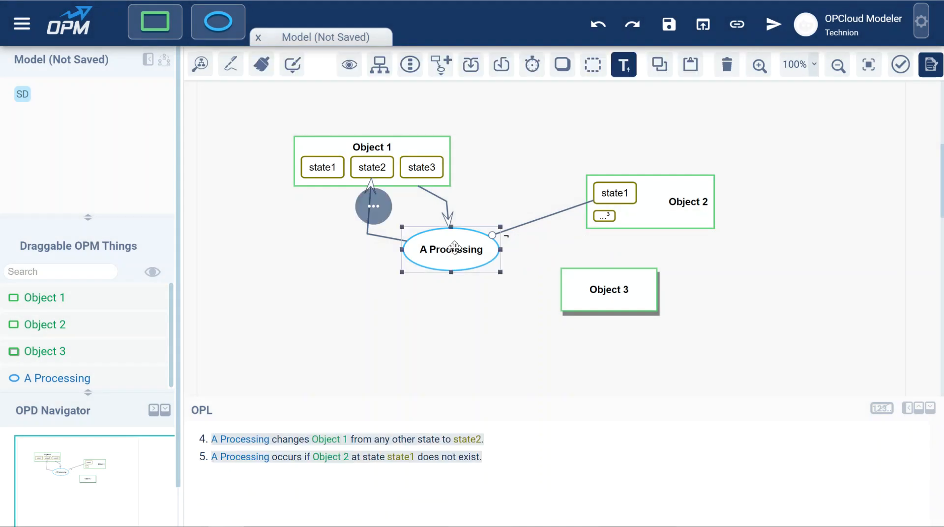
left_click(418, 72)
left_click_drag(246, 177, 370, 219)
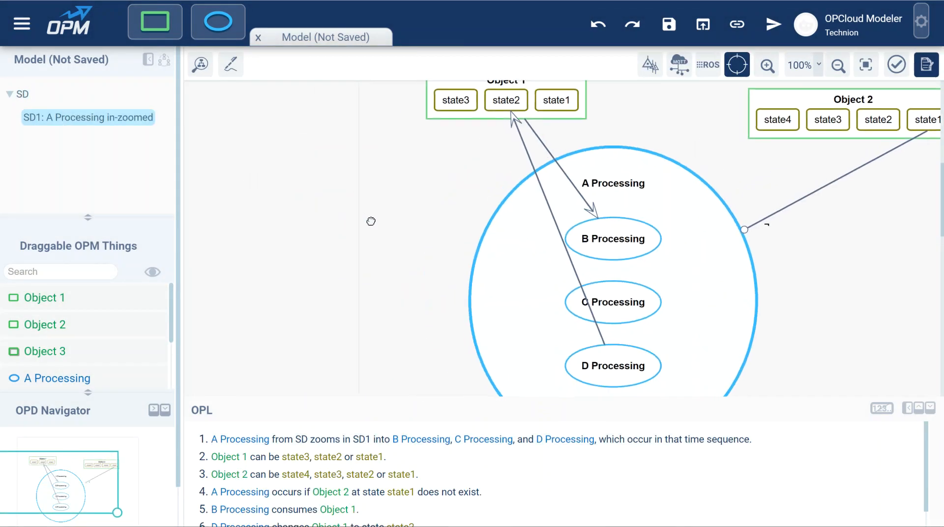
scroll(422, 188, "up", 1)
left_click(489, 114)
left_click_drag(489, 114, 381, 165)
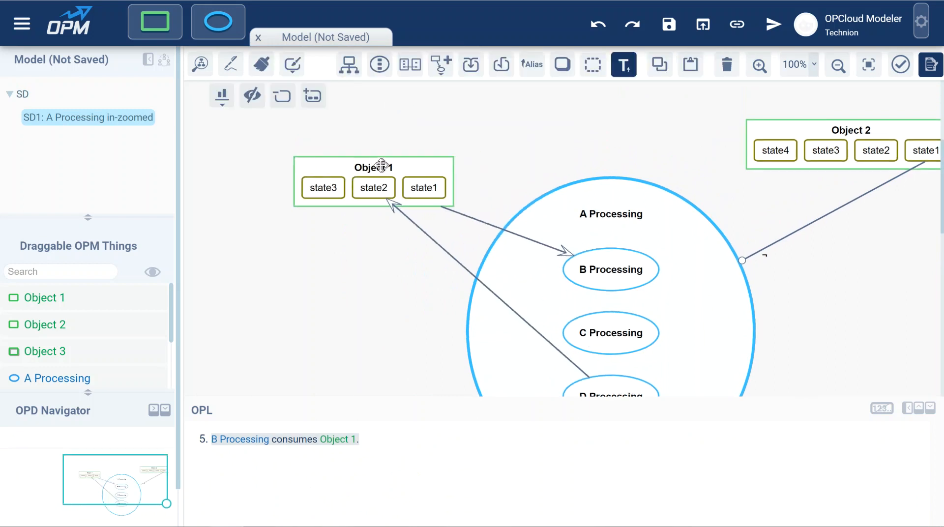
Step: Add Object 4 beside the in-zoomed process and connect it to B Processing with a consumption link
left_click(832, 275)
left_click_drag(832, 276, 769, 198)
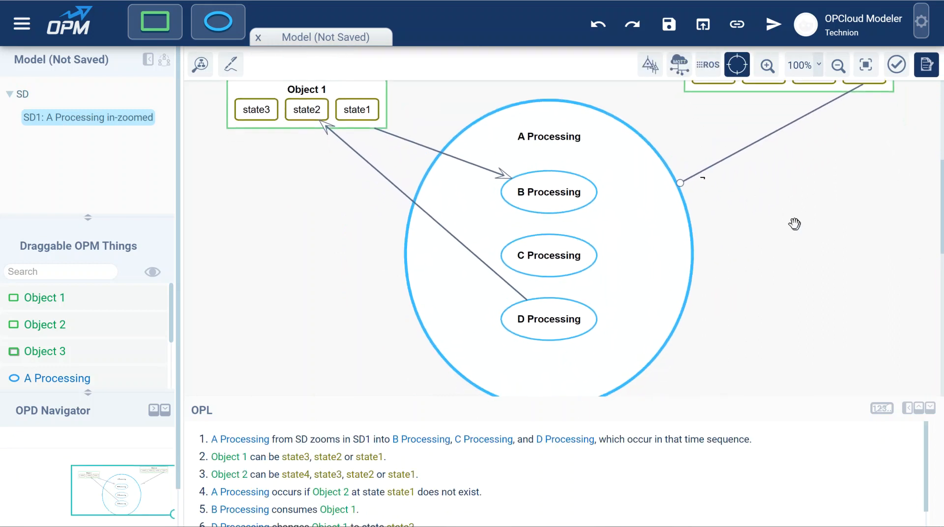
scroll(320, 255, "up", 1)
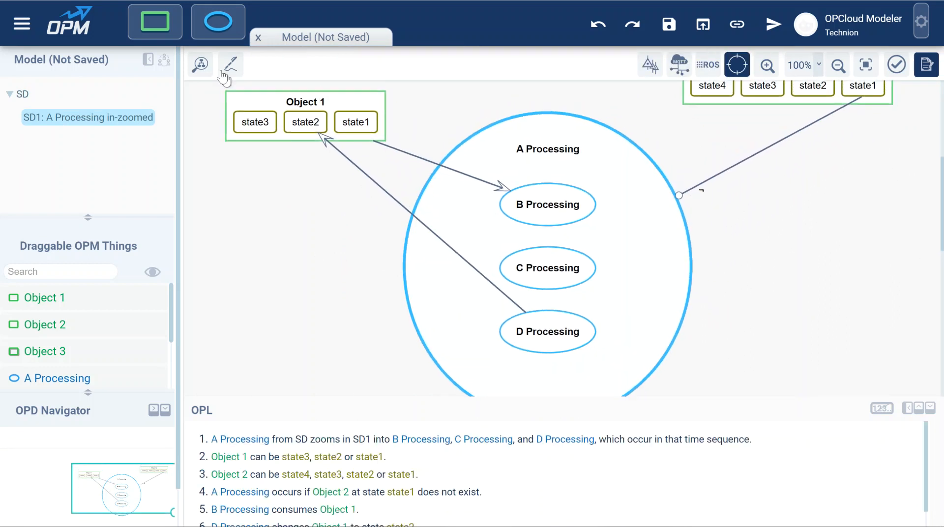
left_click_drag(155, 21, 572, 209)
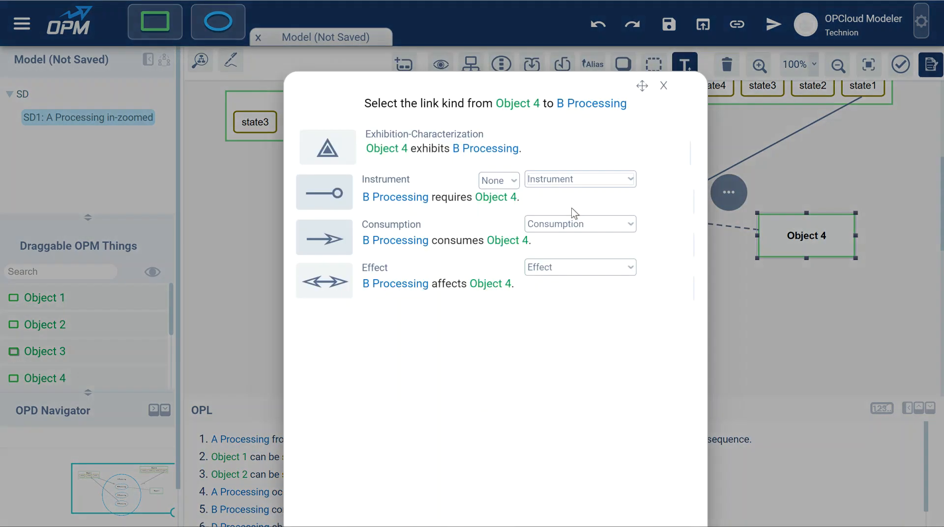
left_click(324, 238)
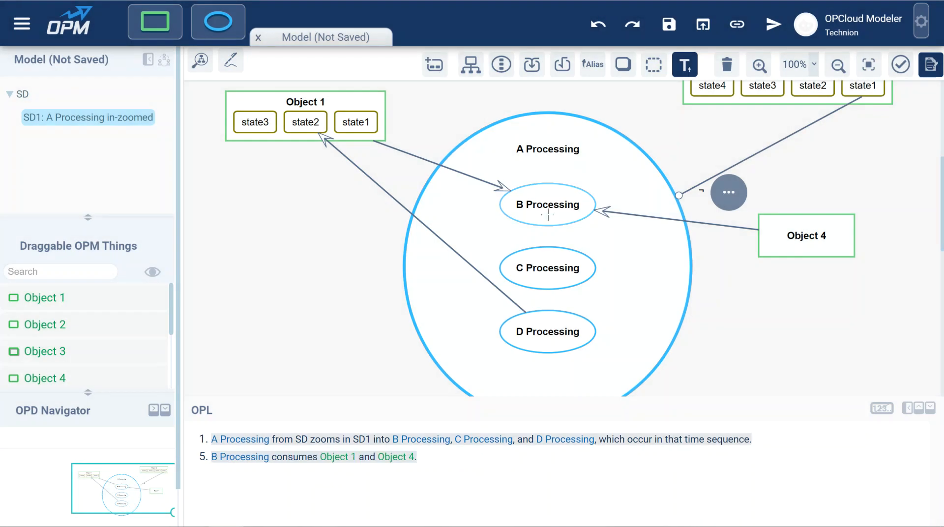
Step: Try linking Object 4 to C Processing, then close the link dialog
left_click_drag(771, 232, 555, 270)
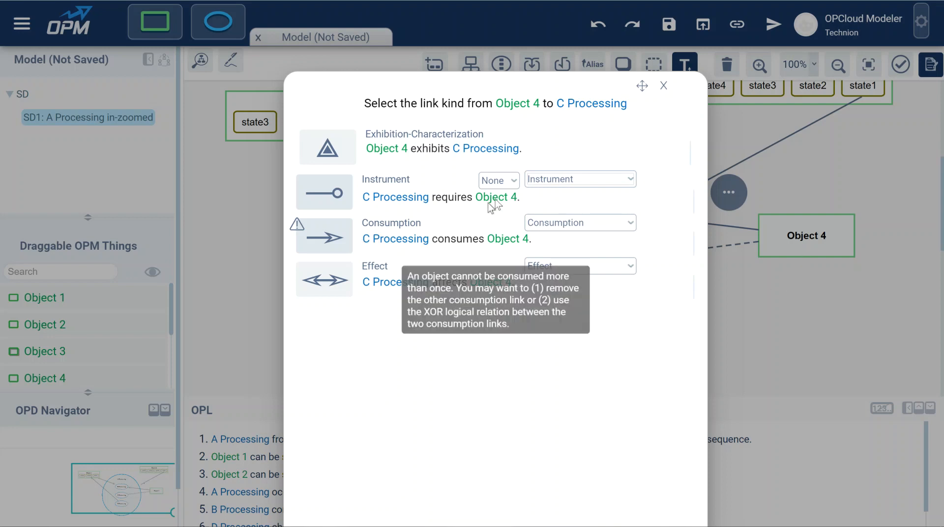
left_click(663, 90)
Step: Add a new object, Object 5, below Object 4
left_click_drag(832, 295, 752, 259)
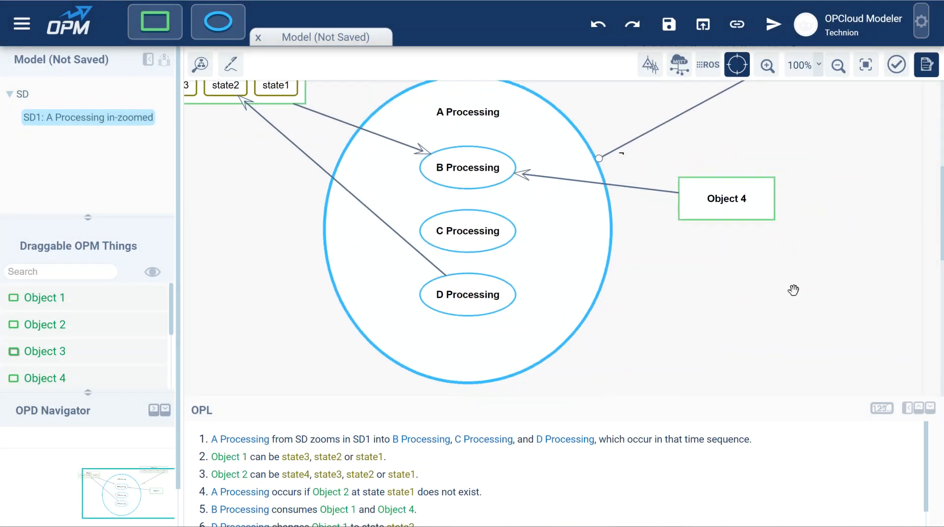
left_click_drag(154, 21, 729, 308)
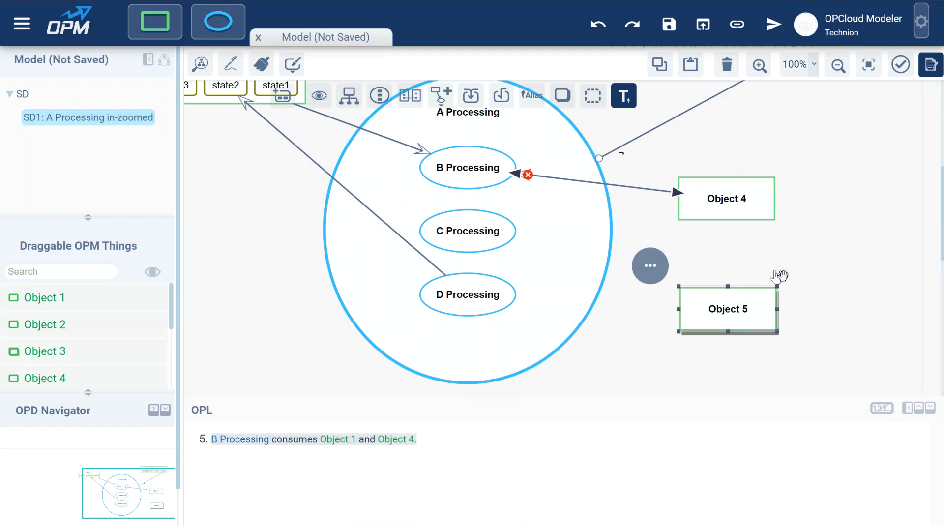
left_click(767, 262)
Step: Try connecting Object 4 to Object 5 with an aggregation-participation link
left_click_drag(738, 212, 731, 305)
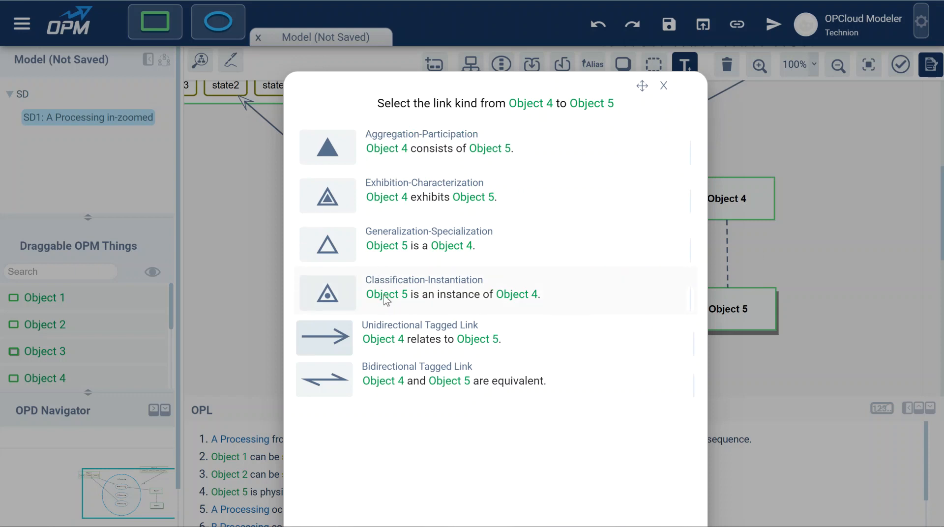
left_click(407, 157)
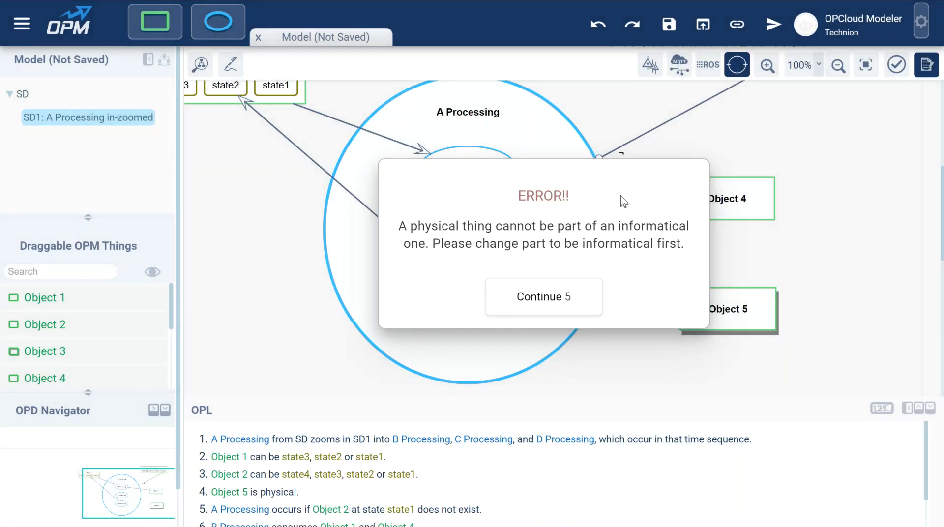
left_click(561, 299)
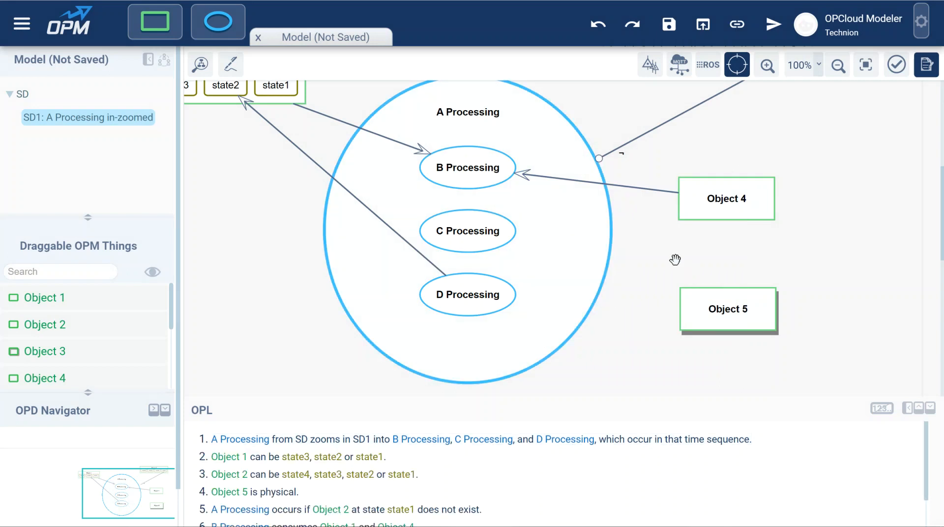